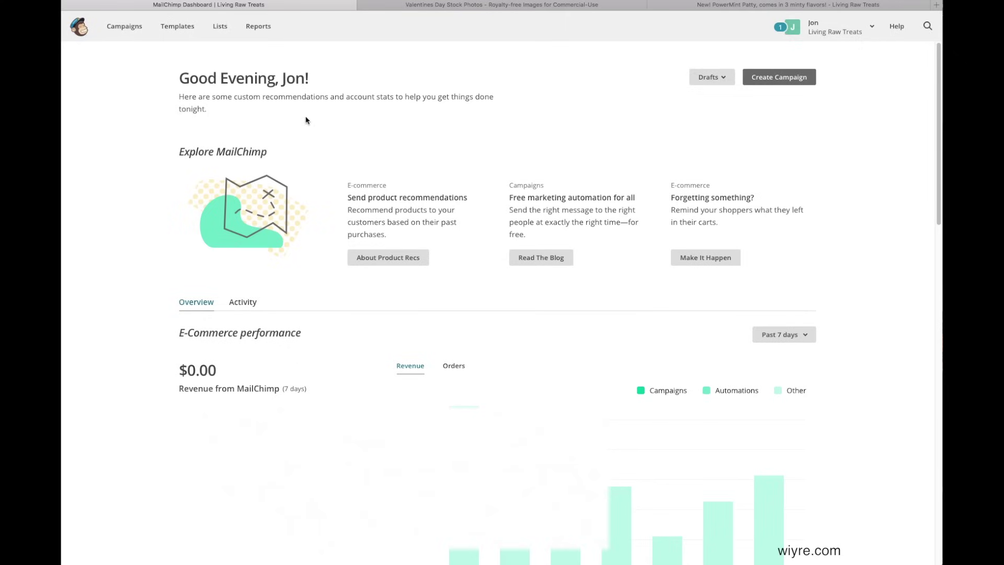
# Create a regular email campaign named "Valentine's Day 2018".
pyautogui.click(765, 82)
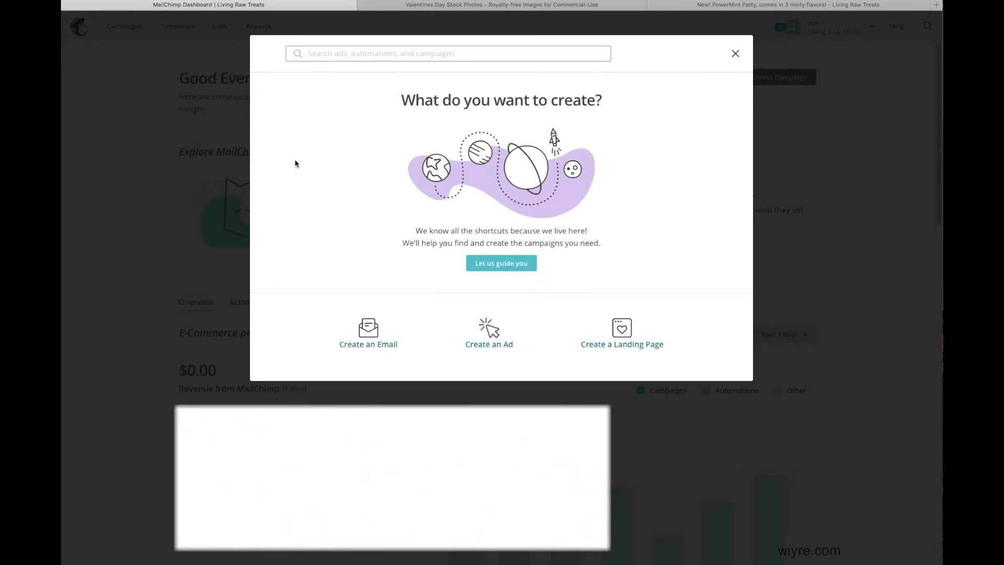
pyautogui.click(366, 345)
pyautogui.click(390, 238)
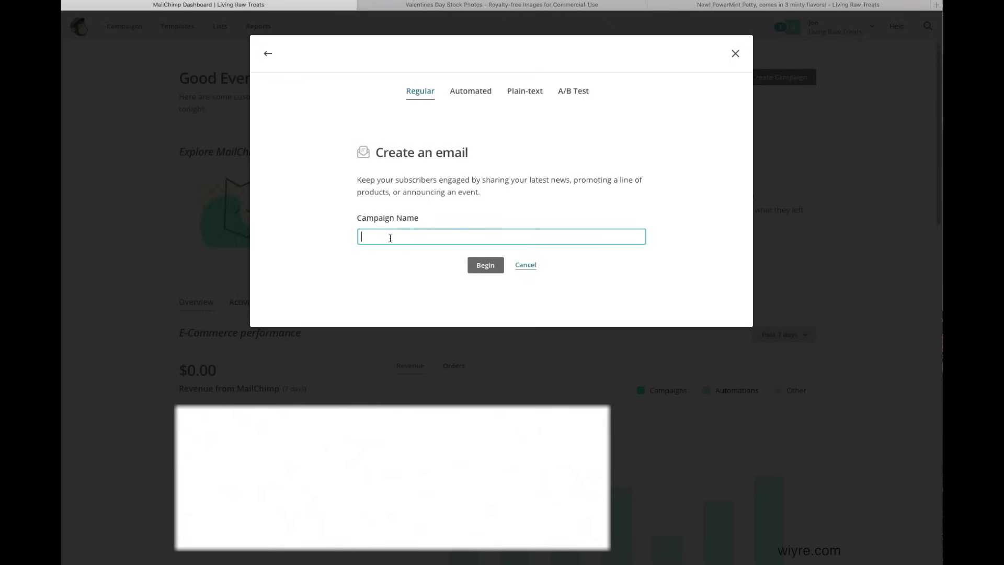
pyautogui.write("Valentine's Day 2018")
pyautogui.press('Return')
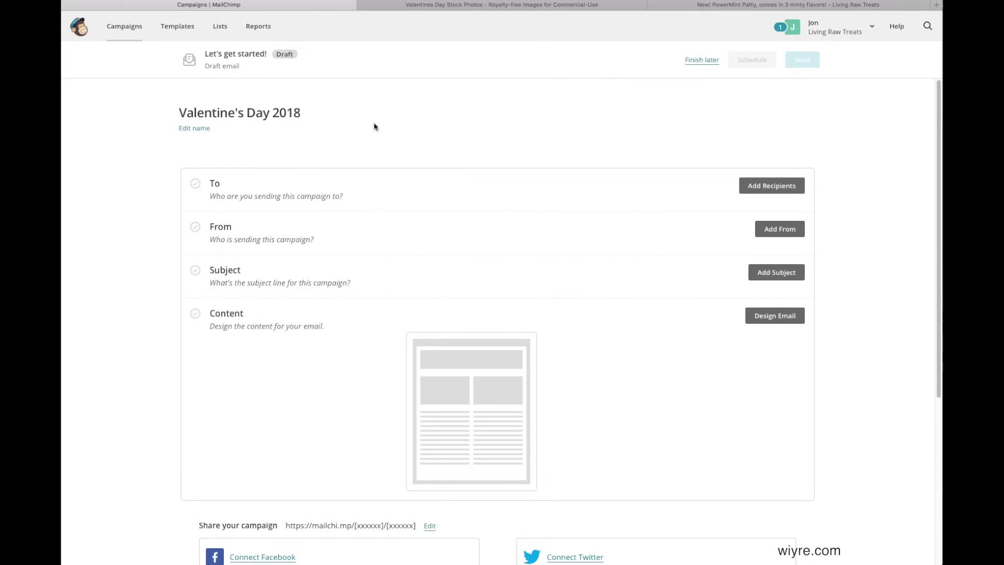
# Choose the Living Raw Treats Newsletter list as the campaign's recipients, keeping the segment at all subscribers on the list.
pyautogui.click(771, 187)
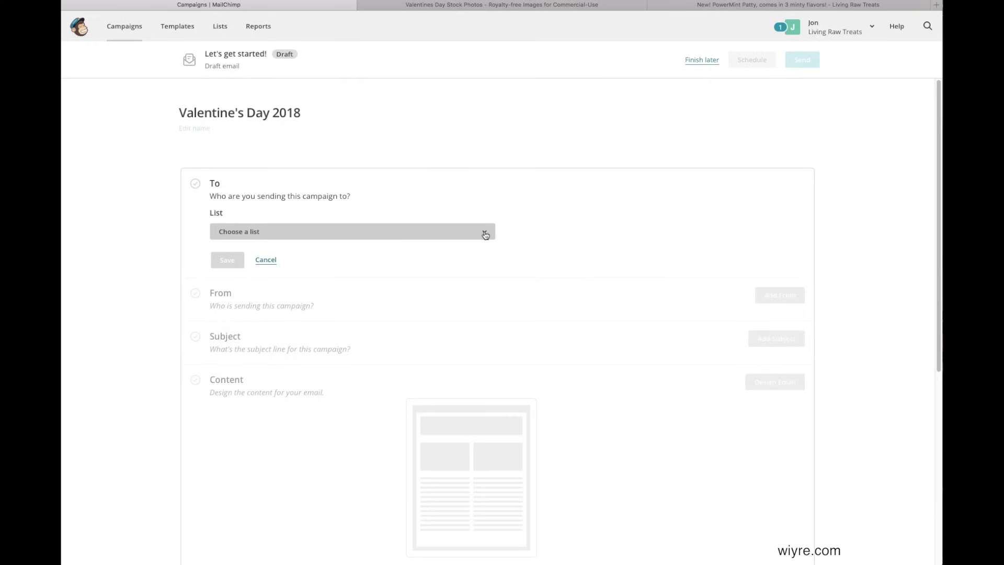
pyautogui.click(482, 233)
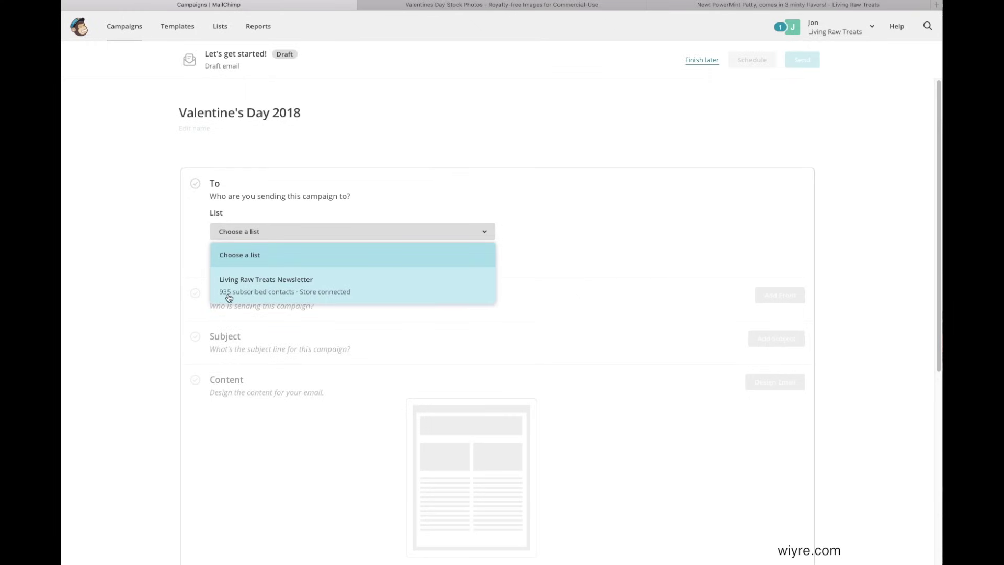
pyautogui.click(290, 291)
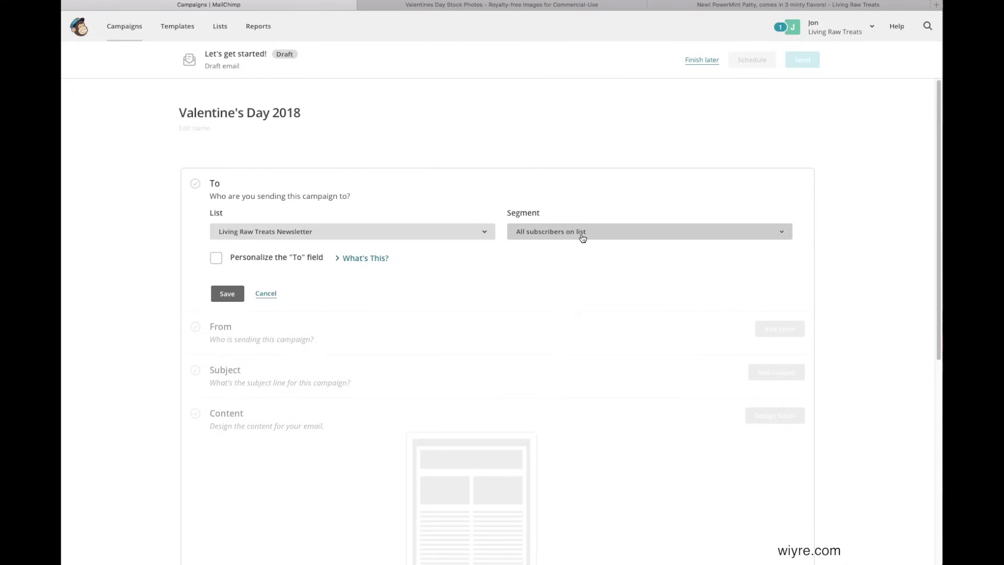
pyautogui.click(780, 234)
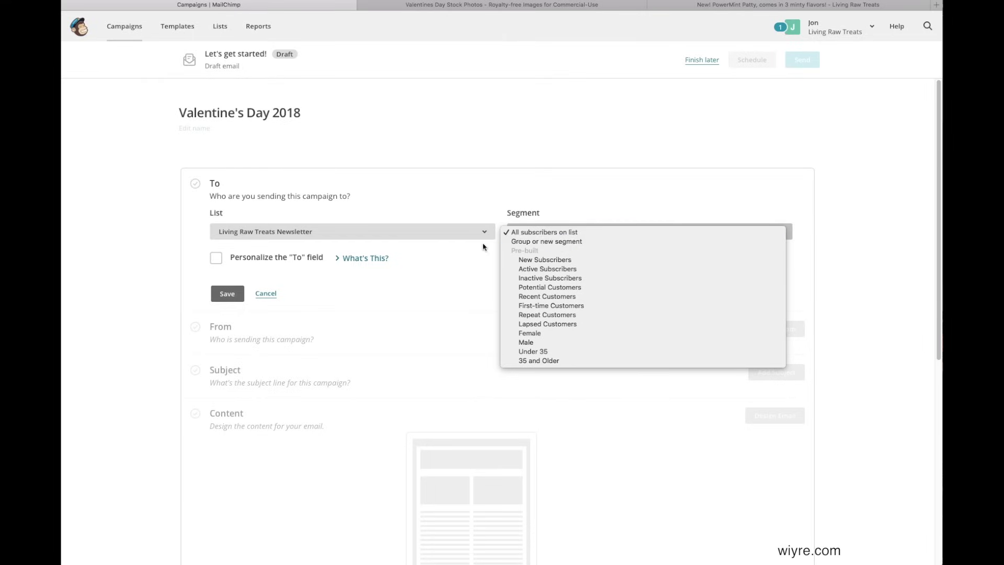
pyautogui.click(466, 256)
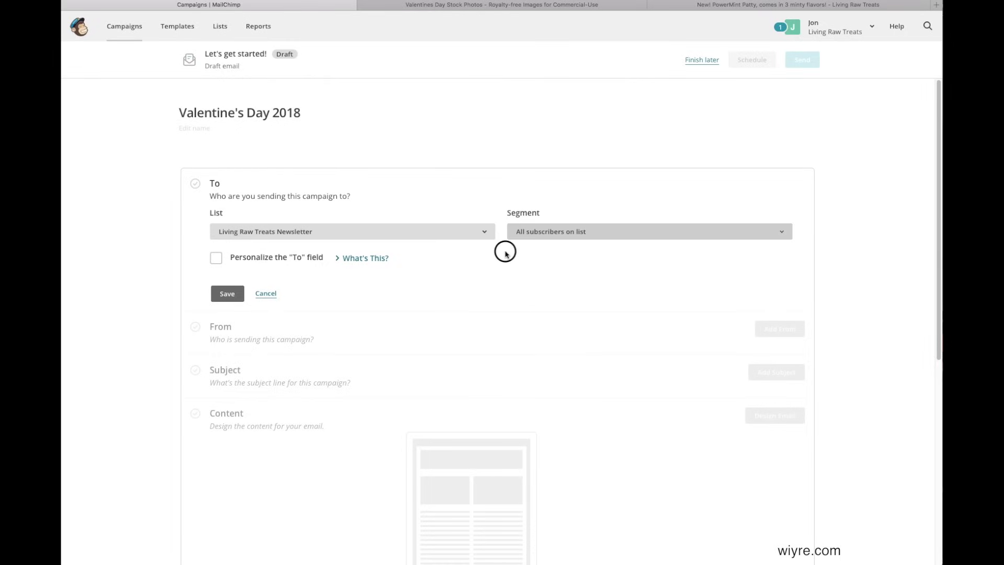
# Personalize the "To" field with the *|FNAME|* merge tag and save the recipients.
pyautogui.click(217, 259)
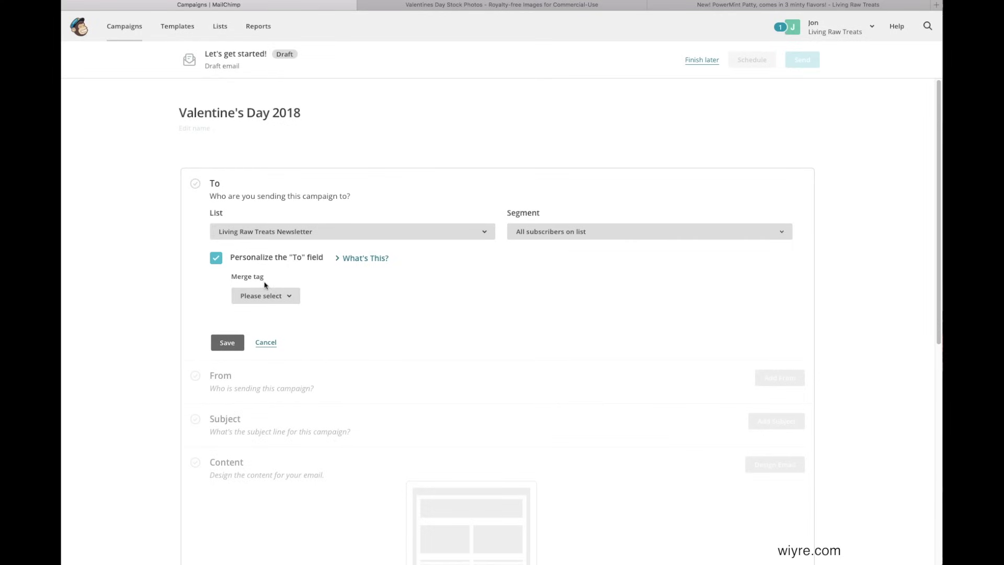
pyautogui.click(288, 297)
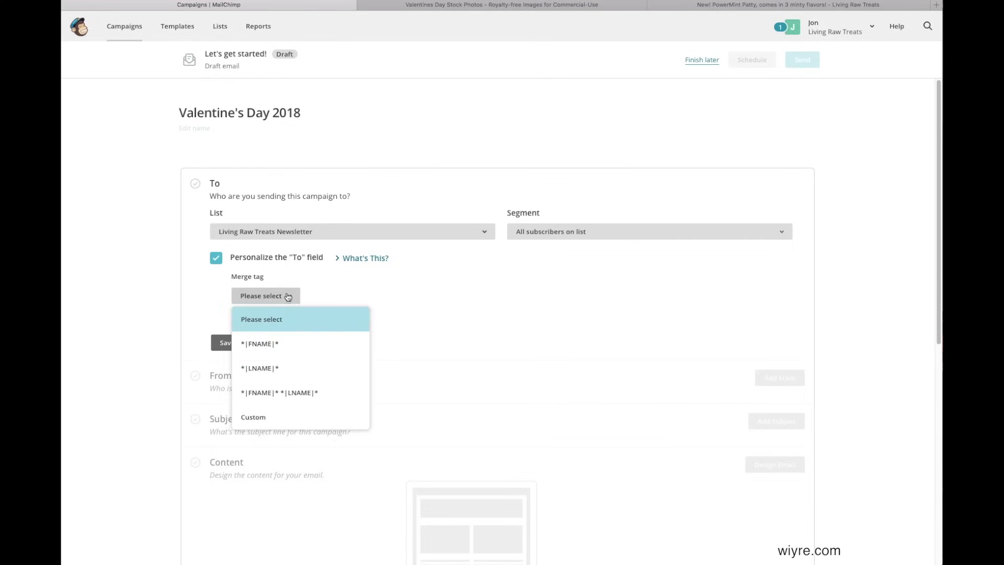
pyautogui.click(271, 348)
pyautogui.click(347, 261)
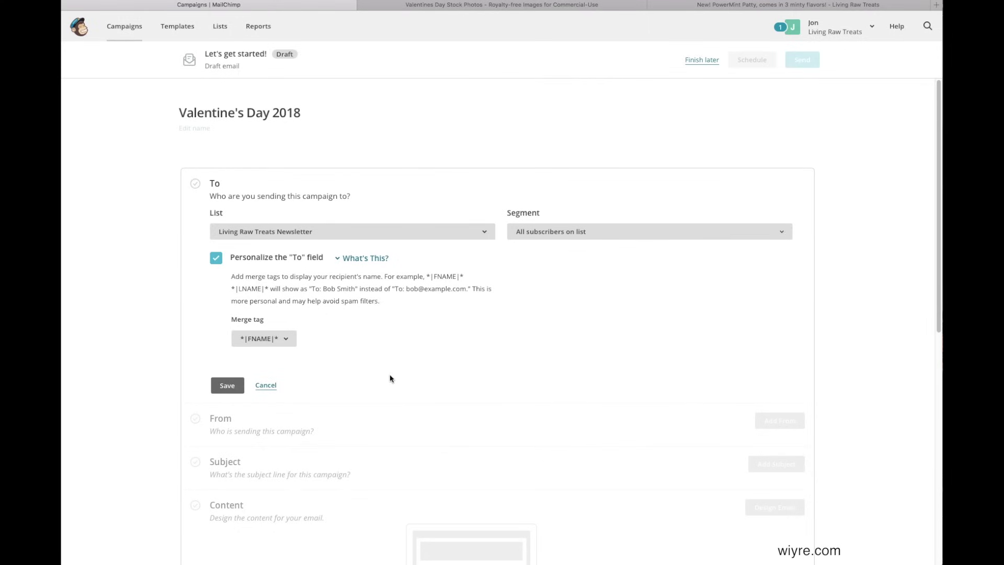
pyautogui.click(232, 387)
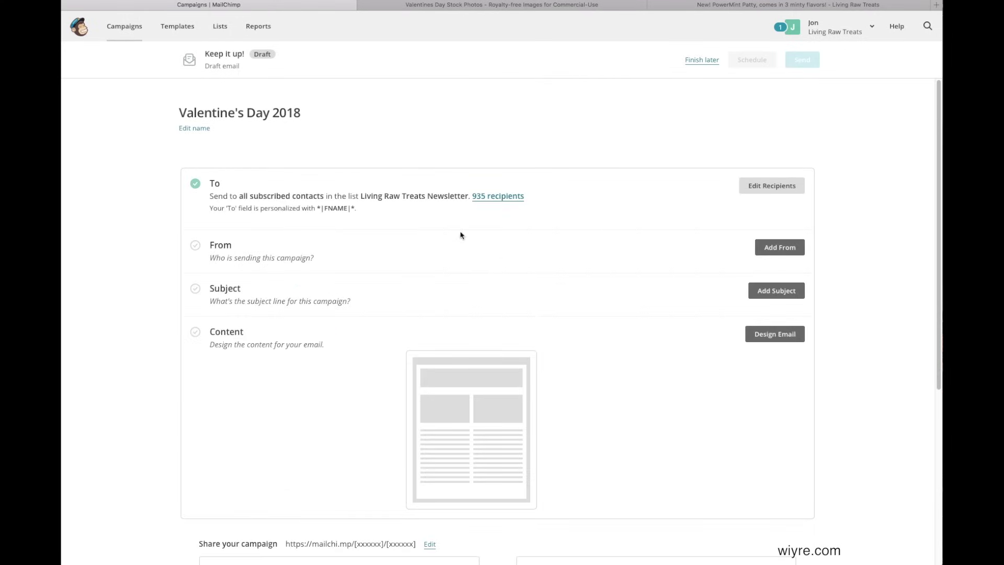
# Add the campaign's sender, keeping Living Raw Treats as the name and the prefilled email address, and save.
pyautogui.click(797, 248)
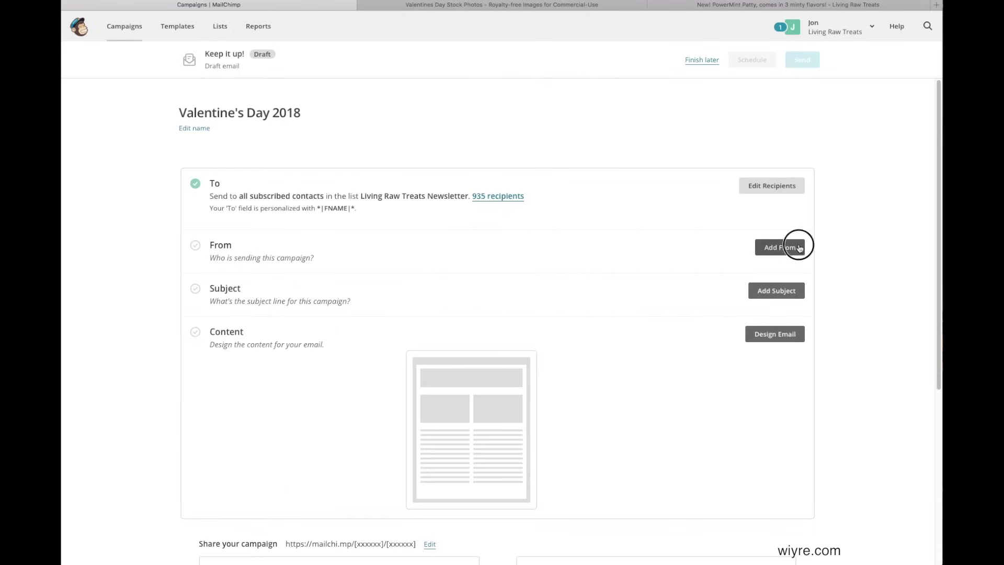
pyautogui.click(563, 291)
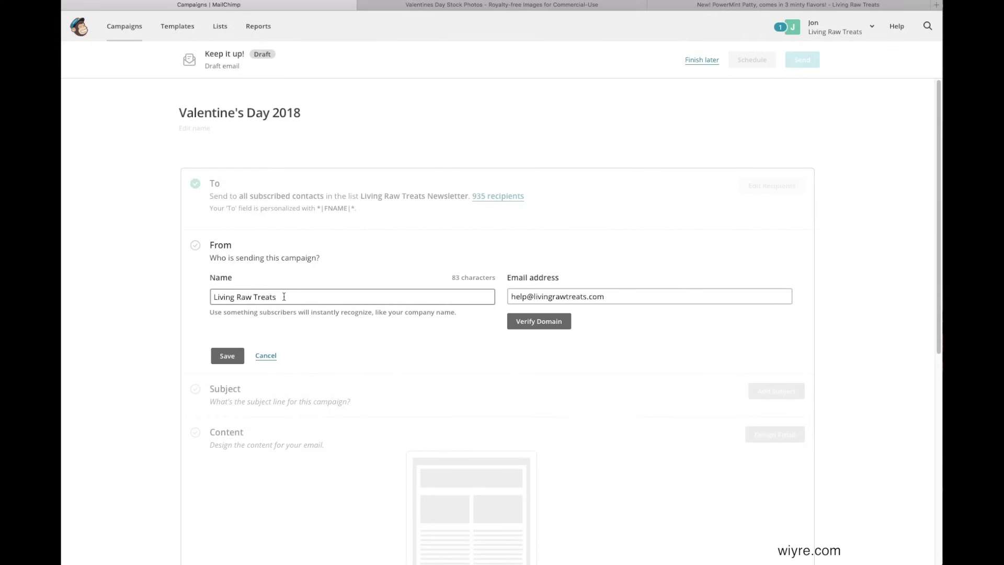
pyautogui.click(228, 356)
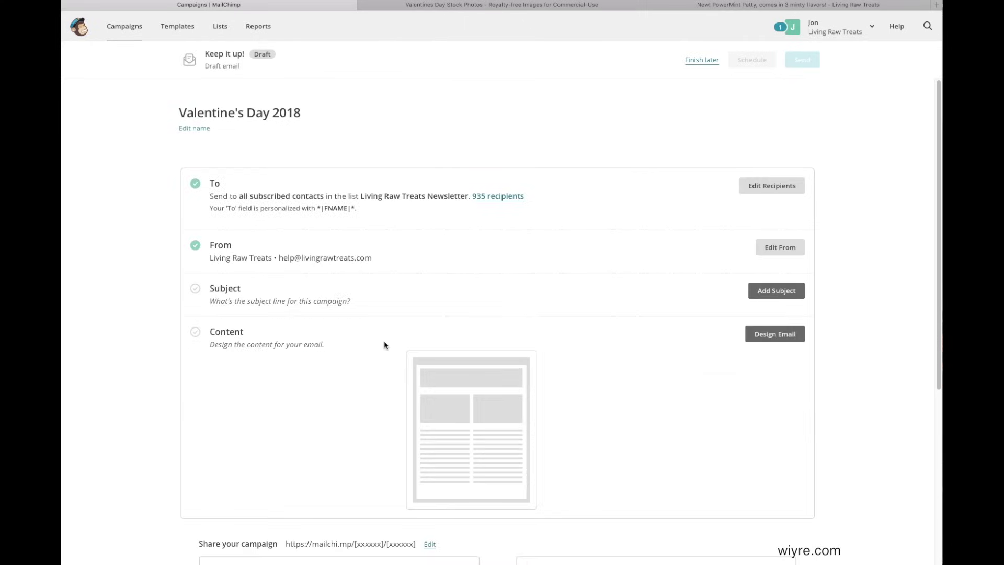
# Add the subject line "Super Sweet Valentine's Day Treats - Coupon Inside!" to the campaign.
pyautogui.click(783, 293)
pyautogui.click(343, 339)
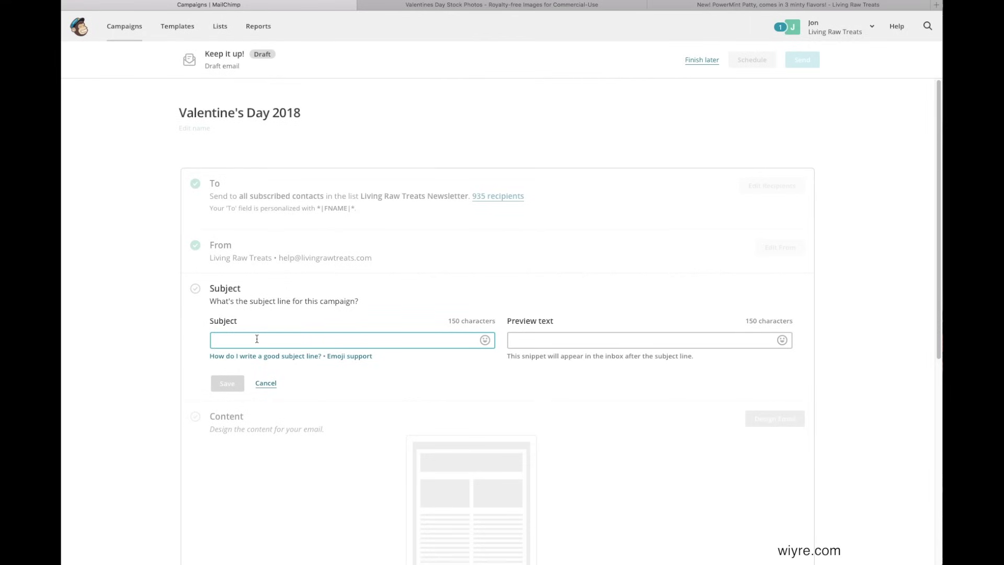
pyautogui.press('BackSpace')
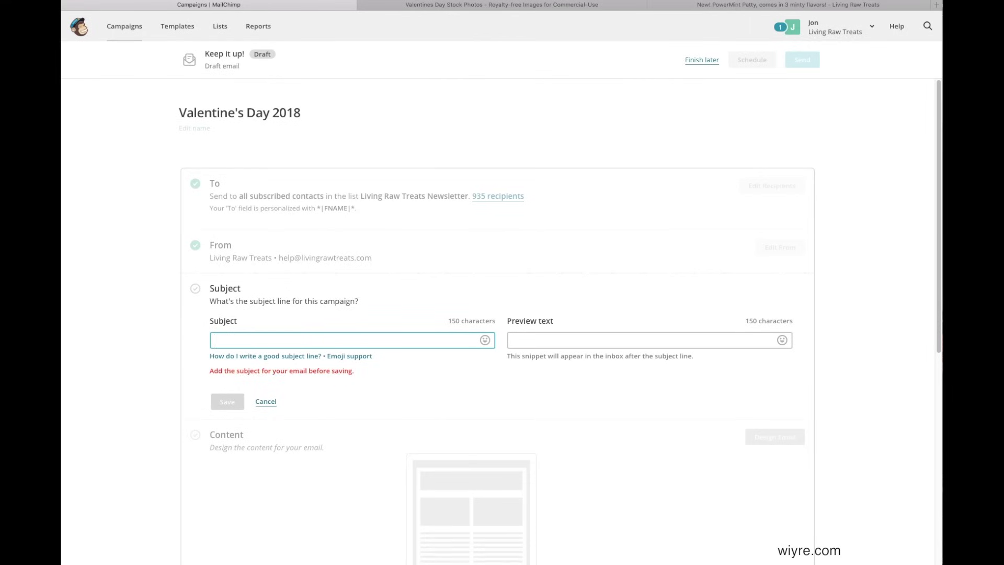
pyautogui.write('S')
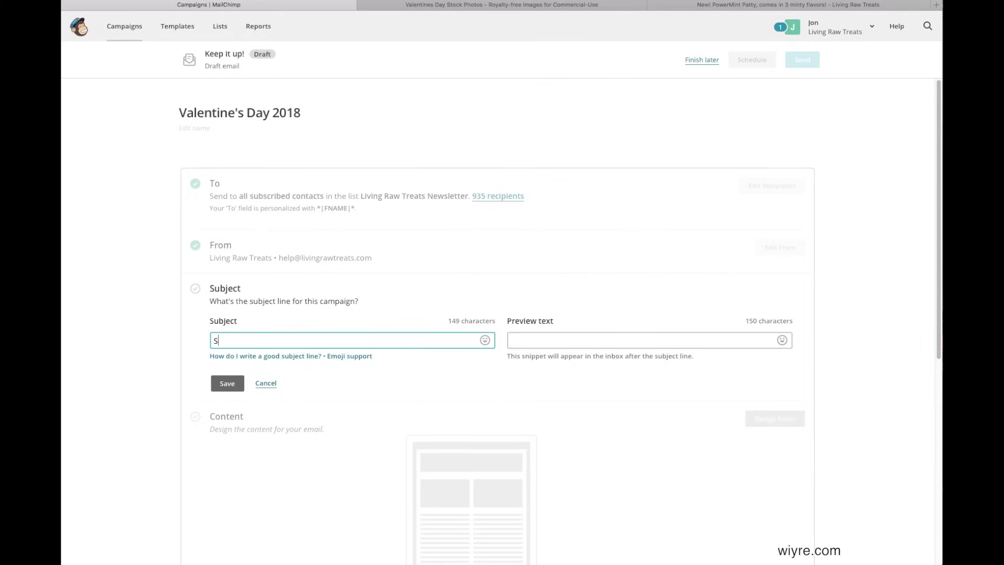
pyautogui.write("uper Sweet Valentine's Day Treats - Coupon Inside!")
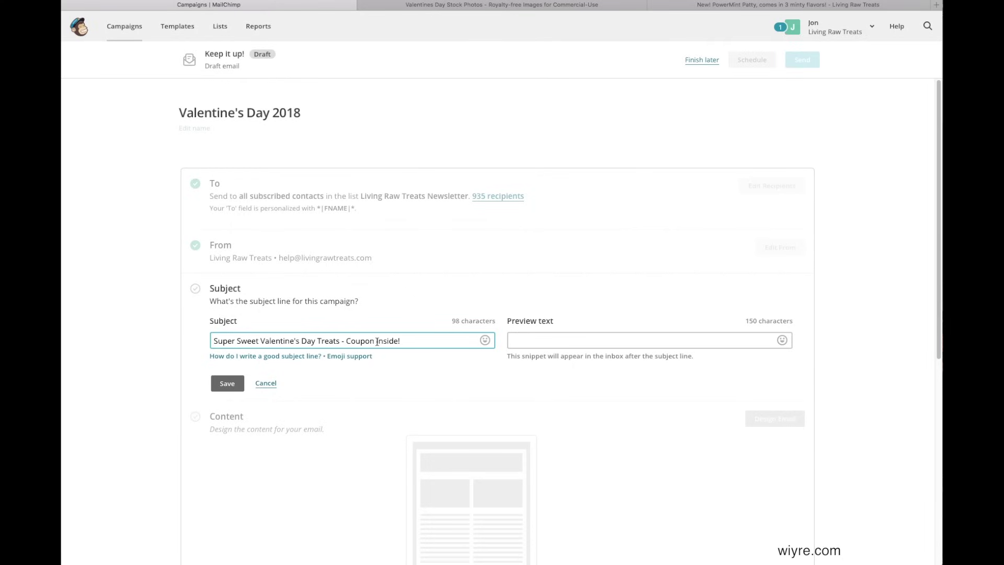
pyautogui.moveTo(402, 341); pyautogui.dragTo(344, 341)
pyautogui.rightClick(399, 343)
pyautogui.click(407, 336)
pyautogui.moveTo(412, 338); pyautogui.dragTo(347, 338)
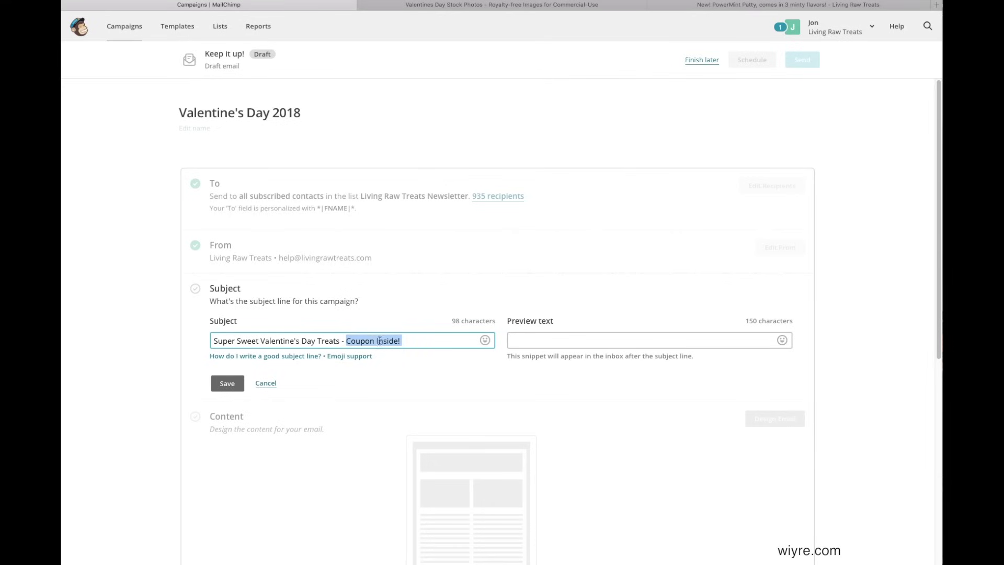
pyautogui.click(419, 341)
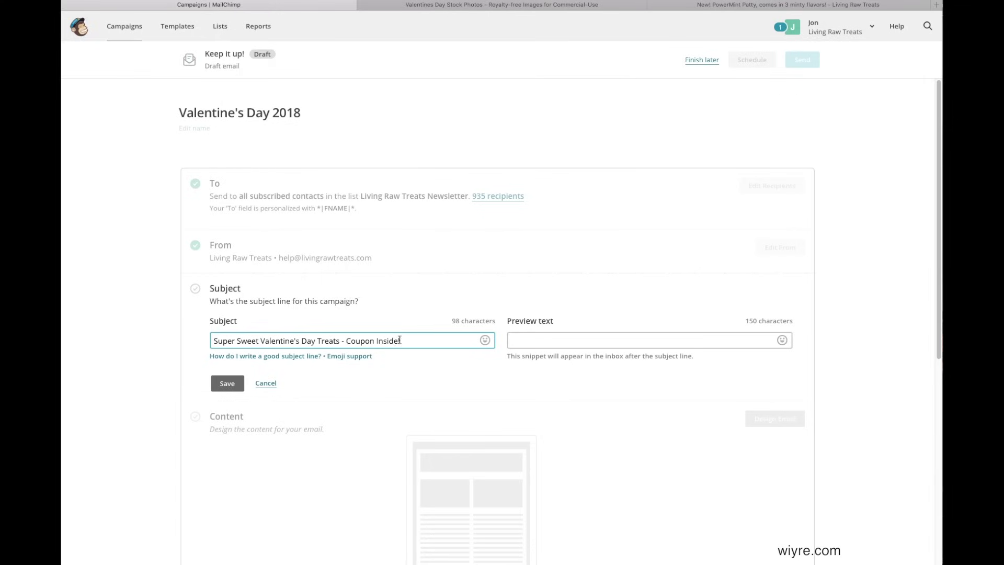
# Capitalize the first letter of "Inside" in the subject line.
pyautogui.click(378, 341)
pyautogui.write('I')
pyautogui.press('Delete')
# Insert the heart-with-arrow emoji at the end of the subject line.
pyautogui.click(485, 340)
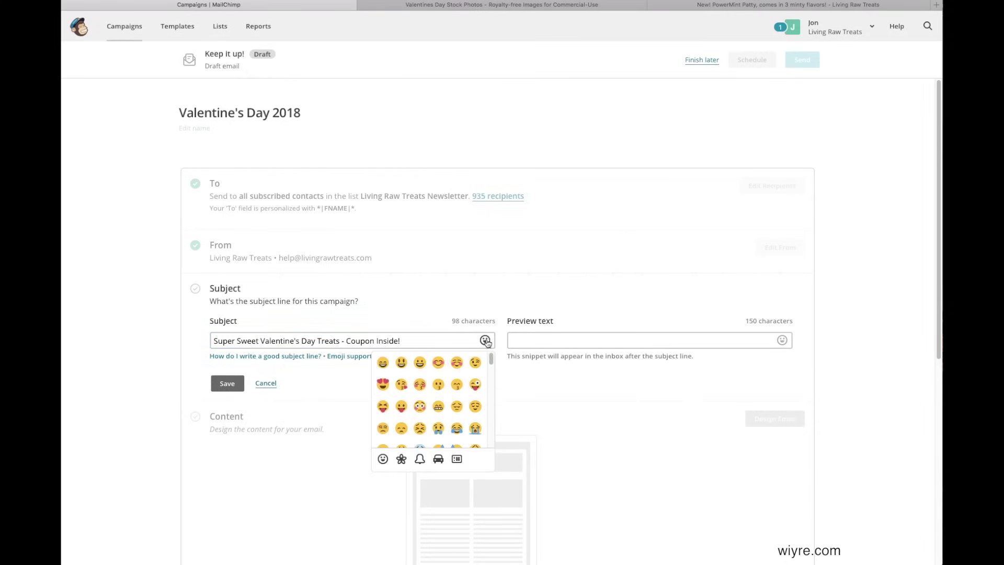
pyautogui.scroll(-1, 421, 417)
pyautogui.scroll(-10, 421, 417)
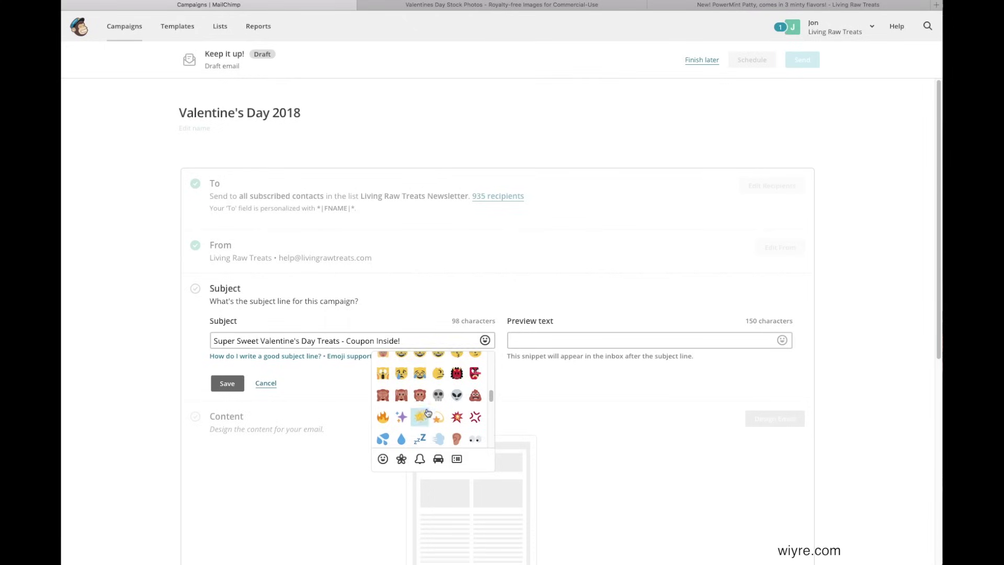
pyautogui.scroll(-5, 427, 413)
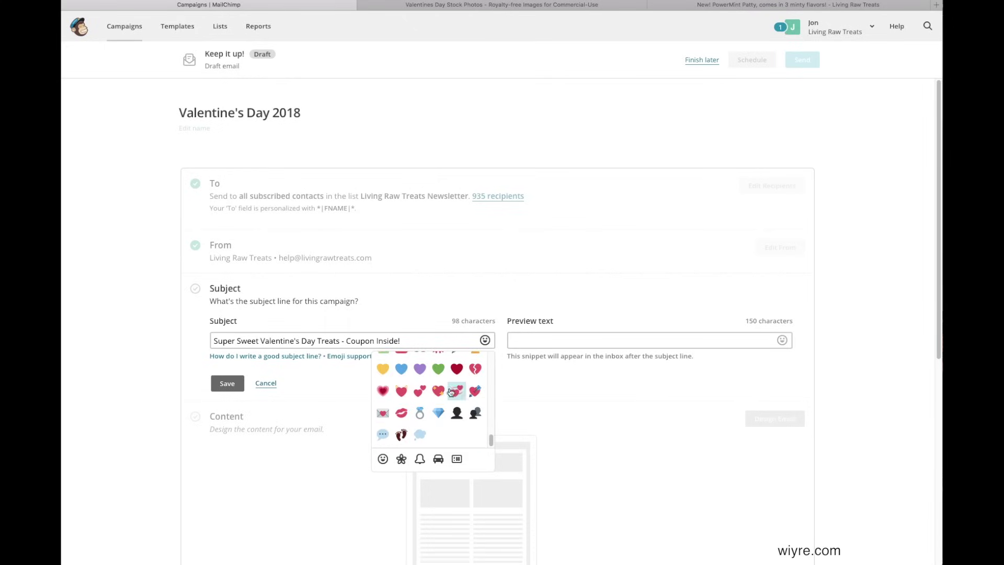
pyautogui.click(476, 393)
pyautogui.click(189, 348)
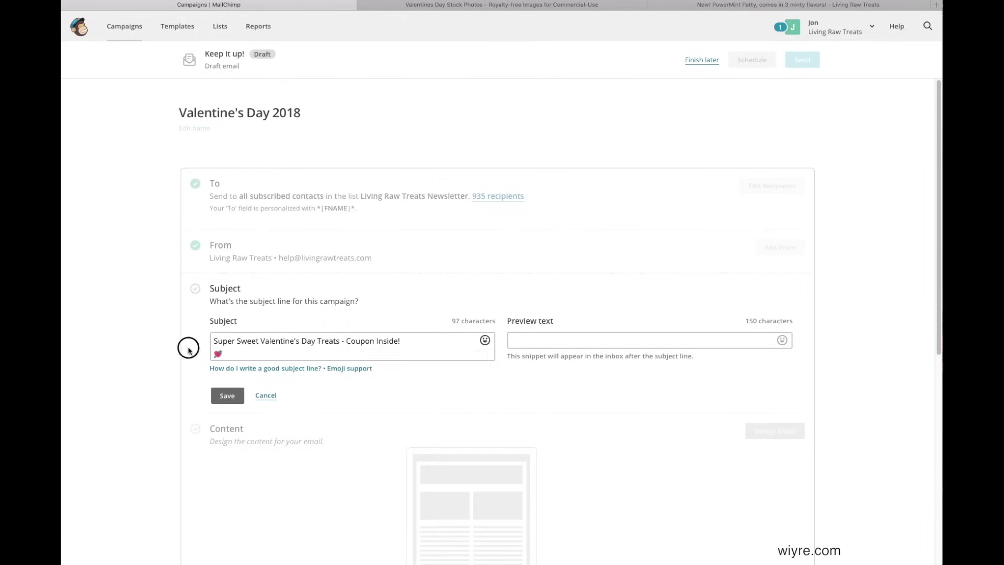
# Set the preview text to "Check out our newest treats just in time for Valentines day, plus get an exclusive discount code to use on your next order!".
pyautogui.click(518, 341)
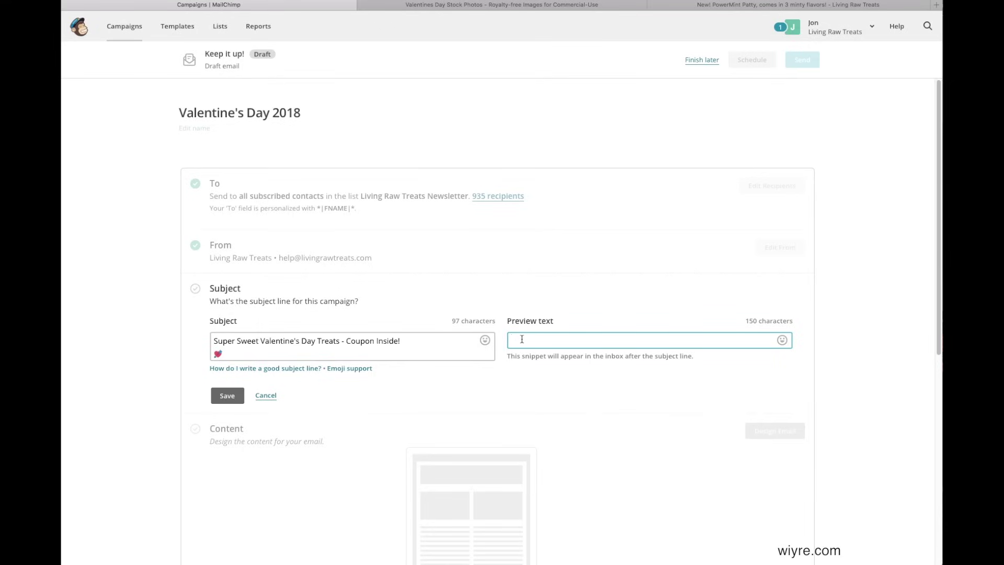
pyautogui.write('Check out our newest treats just in time for Valentines day, plus get a discount code to use on your next order!')
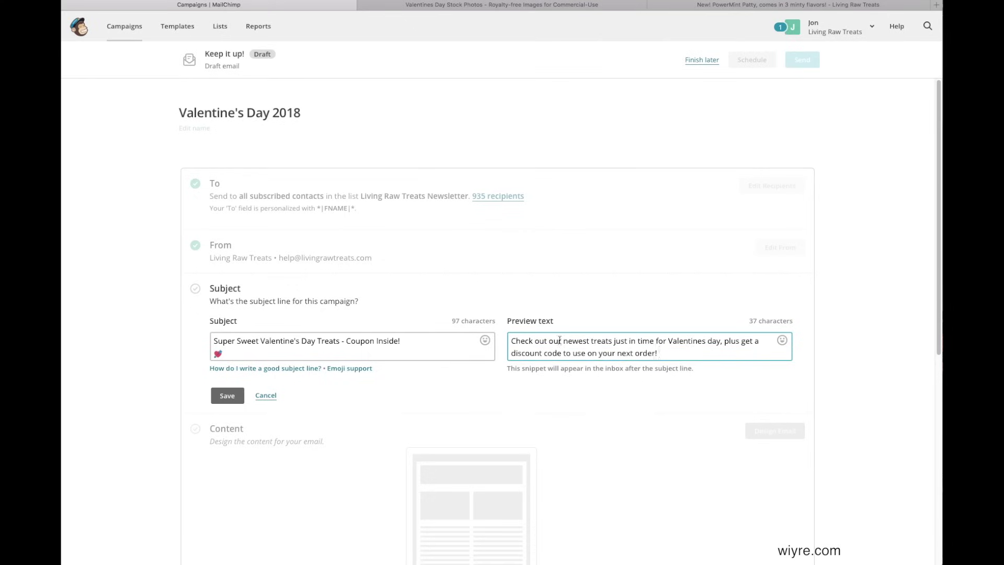
pyautogui.click(758, 340)
pyautogui.write('n exclusive')
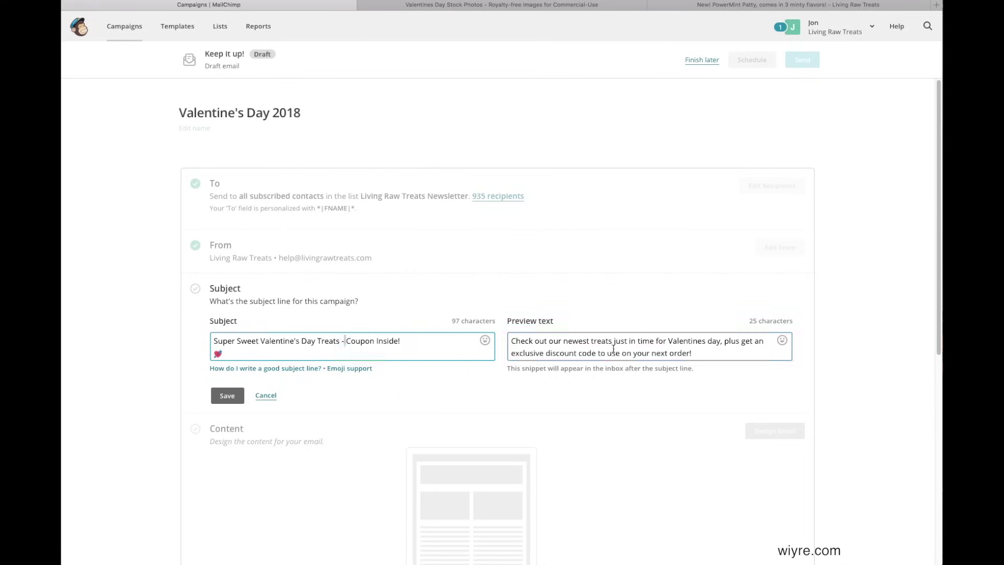
# Replace "Coupon" with "Exclusive Discount" in the subject, correct the preview text's holiday name to "Valentine's Day", and save the section.
pyautogui.doubleClick(373, 346)
pyautogui.write('Exclusive Discount')
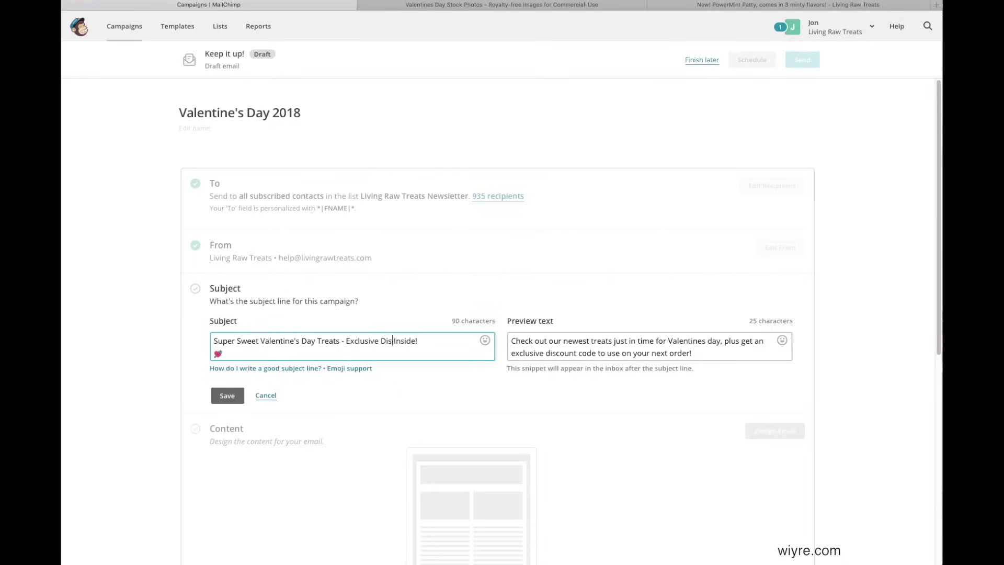
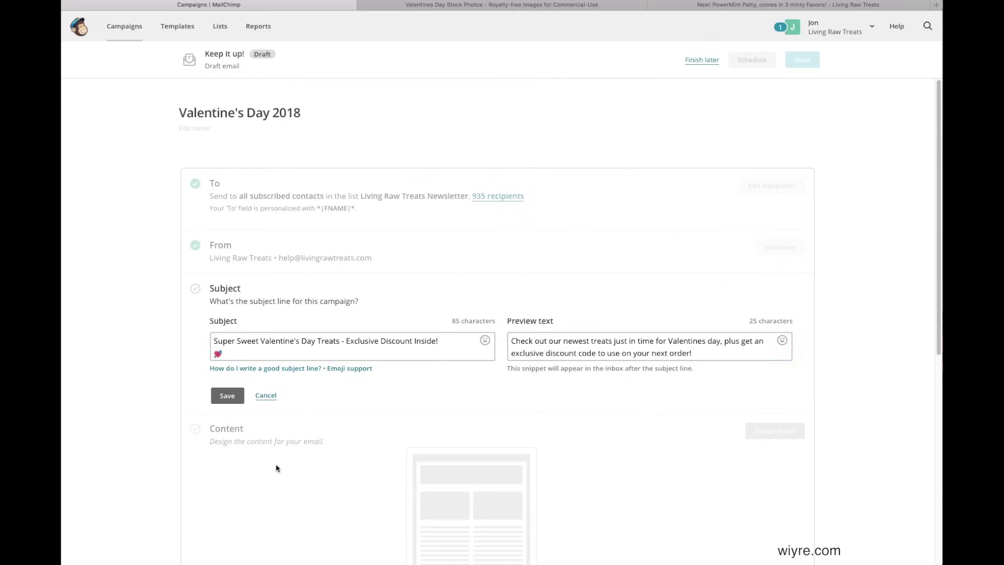
pyautogui.write(',')
pyautogui.rightClick(701, 341)
pyautogui.click(727, 345)
pyautogui.press('Return')
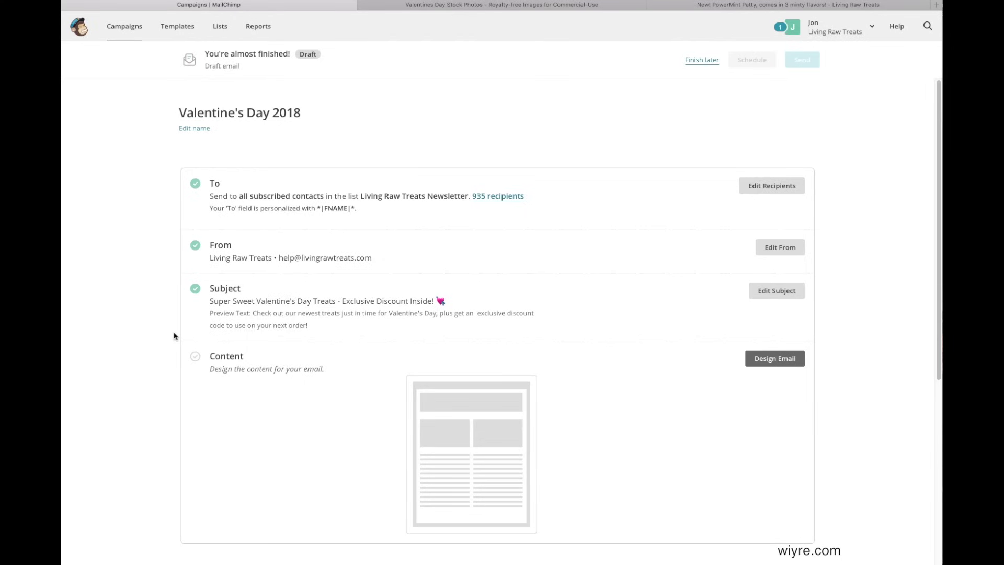
# Start designing the email content with the basic 1:2 Column - Full Width layout.
pyautogui.scroll(-2, 197, 353)
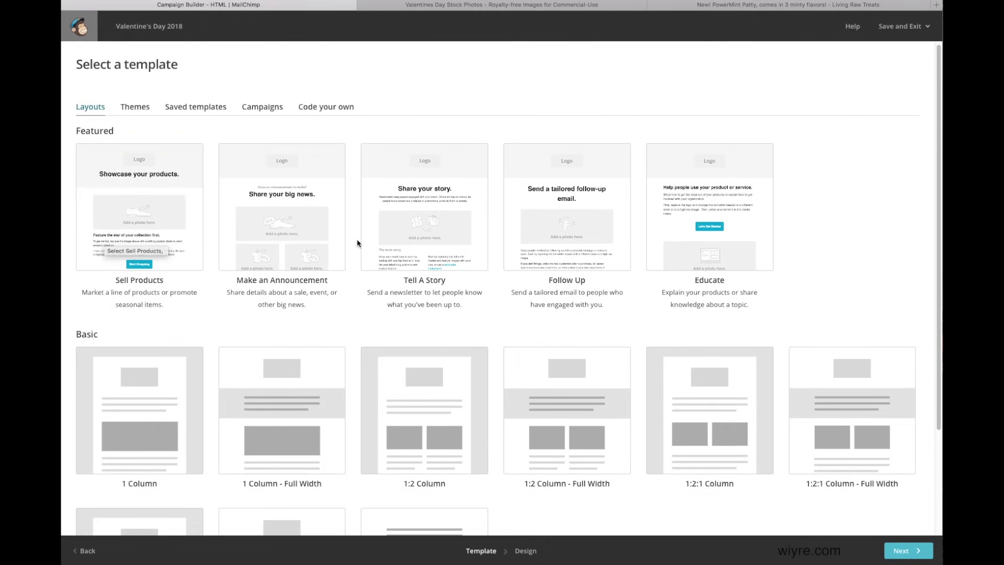
pyautogui.scroll(-3, 354, 246)
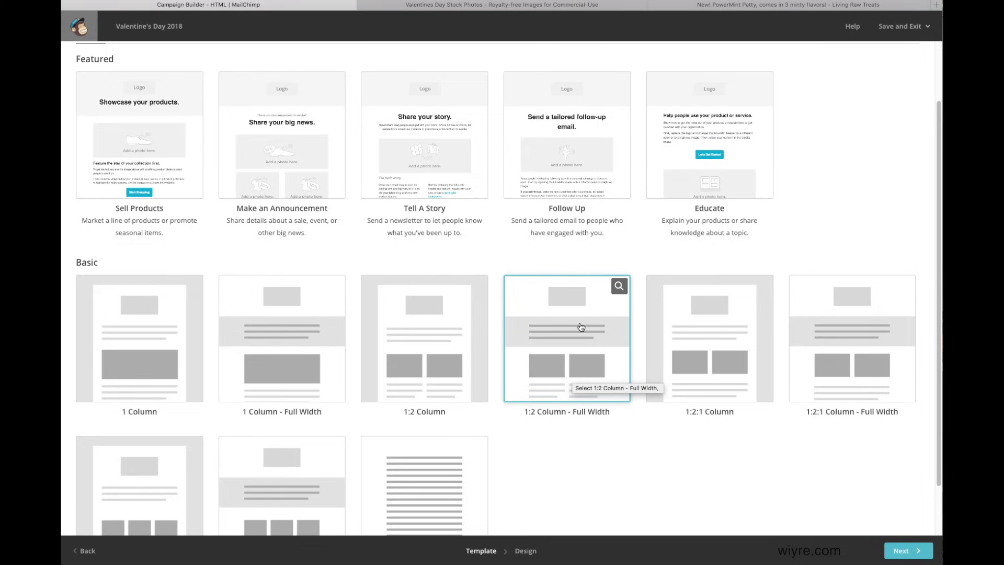
pyautogui.click(565, 334)
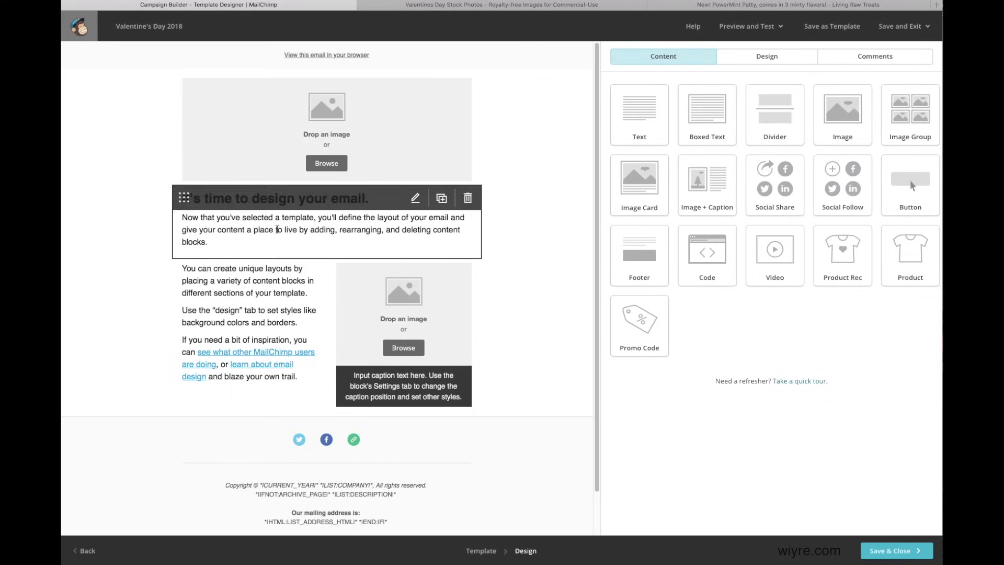
# Switch to the Burst stock photo site, browse the Valentine's Day images, and open the photo of the Love card beside the heart gift bag.
pyautogui.click(486, 6)
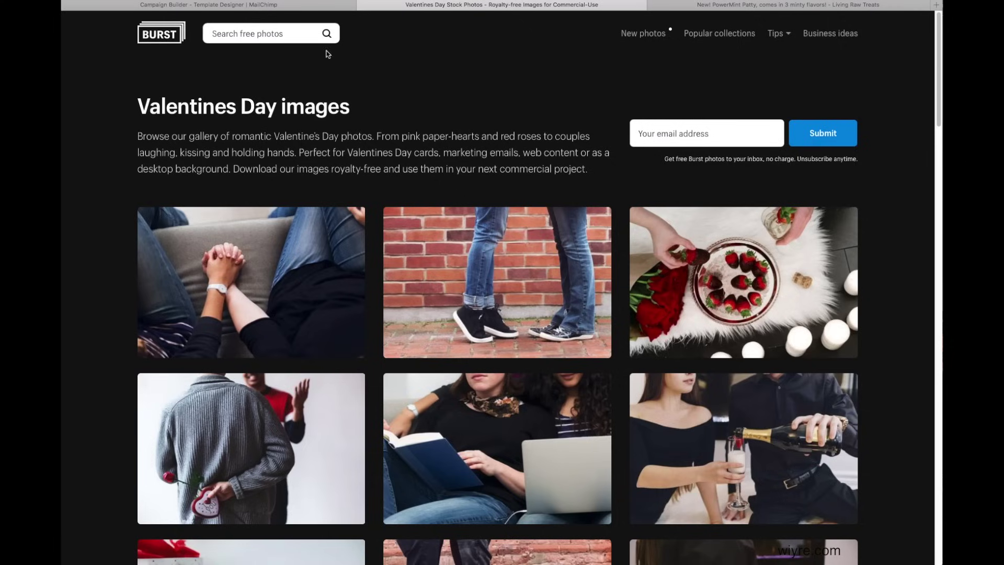
pyautogui.scroll(-5, 497, 293)
pyautogui.scroll(5, 496, 293)
pyautogui.scroll(-6, 436, 82)
pyautogui.scroll(-2, 390, 256)
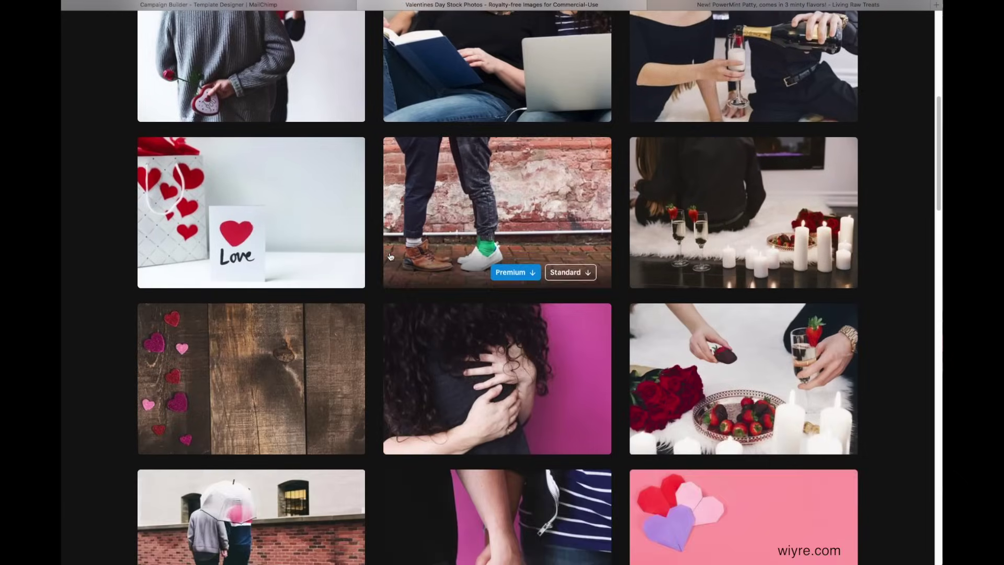
pyautogui.scroll(-4, 375, 237)
pyautogui.scroll(-4, 374, 240)
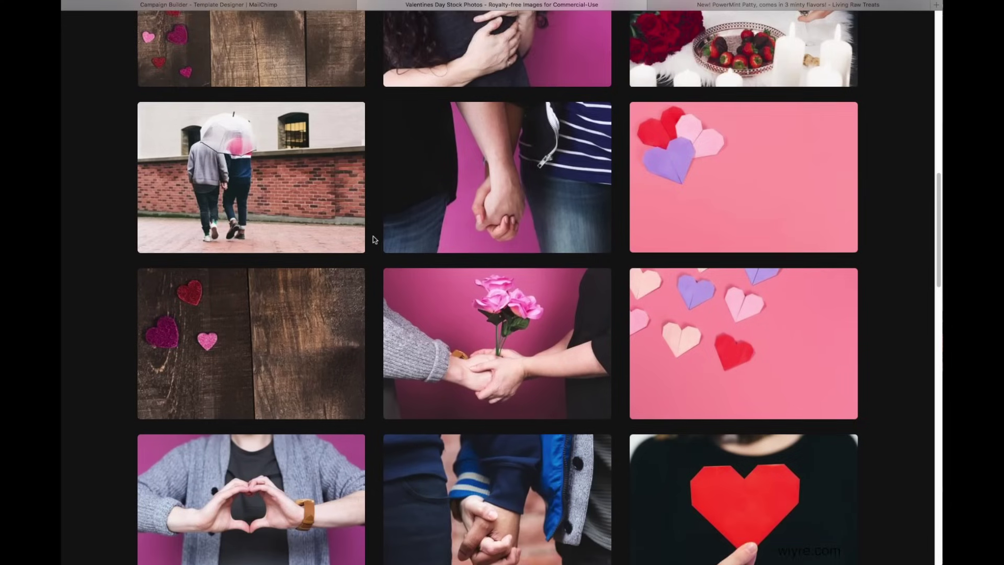
pyautogui.scroll(5, 375, 240)
pyautogui.scroll(5, 375, 240)
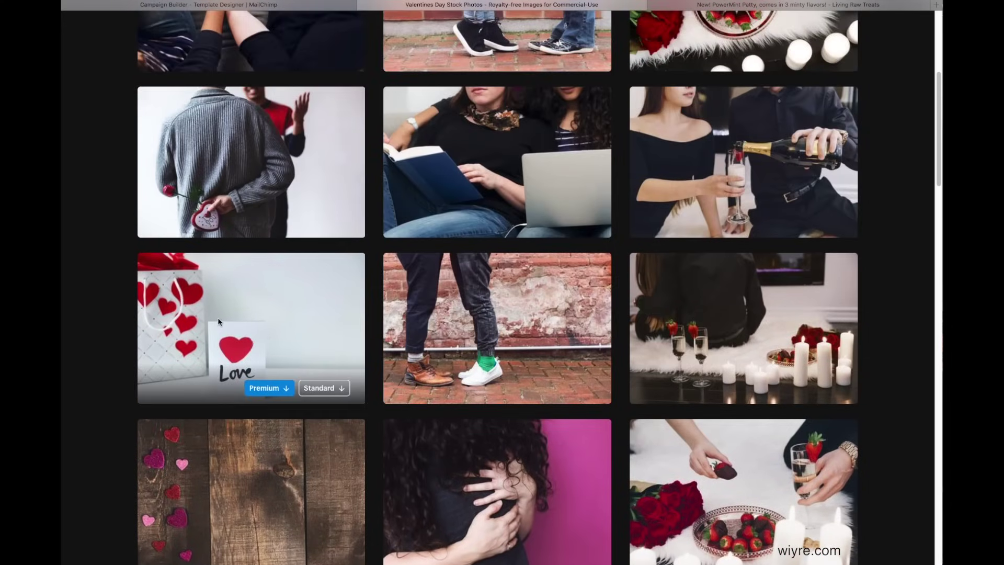
pyautogui.click(363, 243)
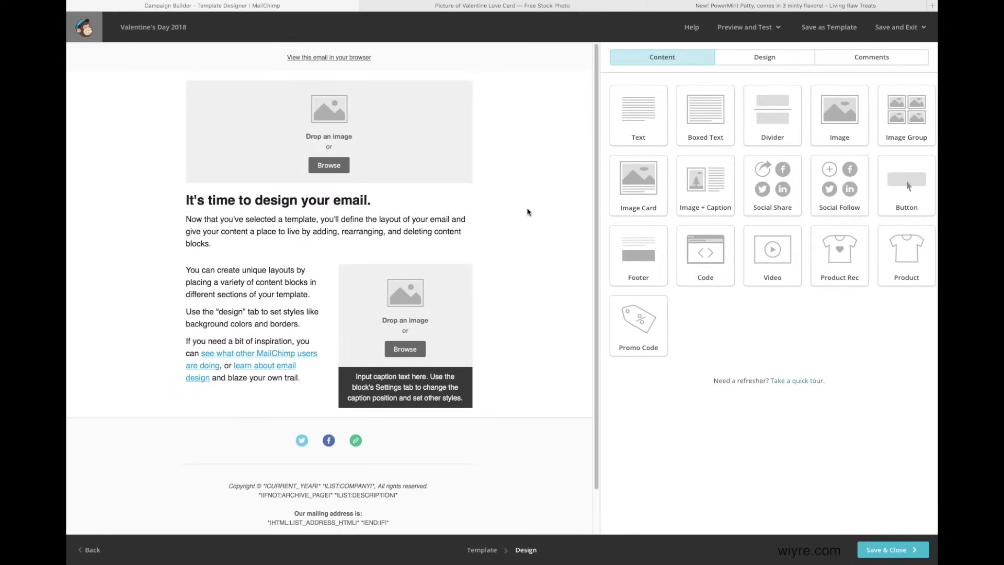
# Preview livingrawvalentines.jpg, then upload it into the large image block at the start of the email.
pyautogui.press('space')
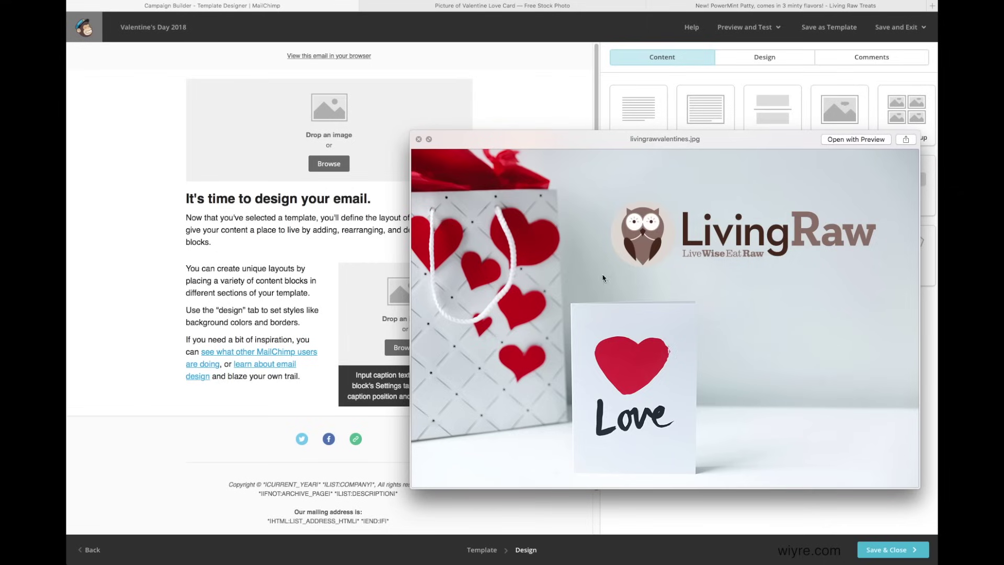
pyautogui.press('space')
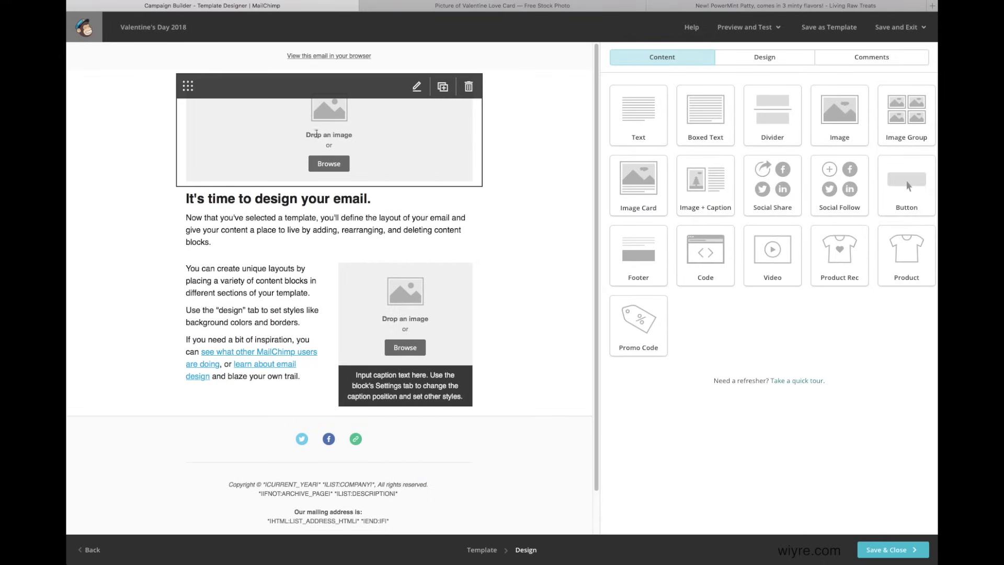
pyautogui.click(319, 166)
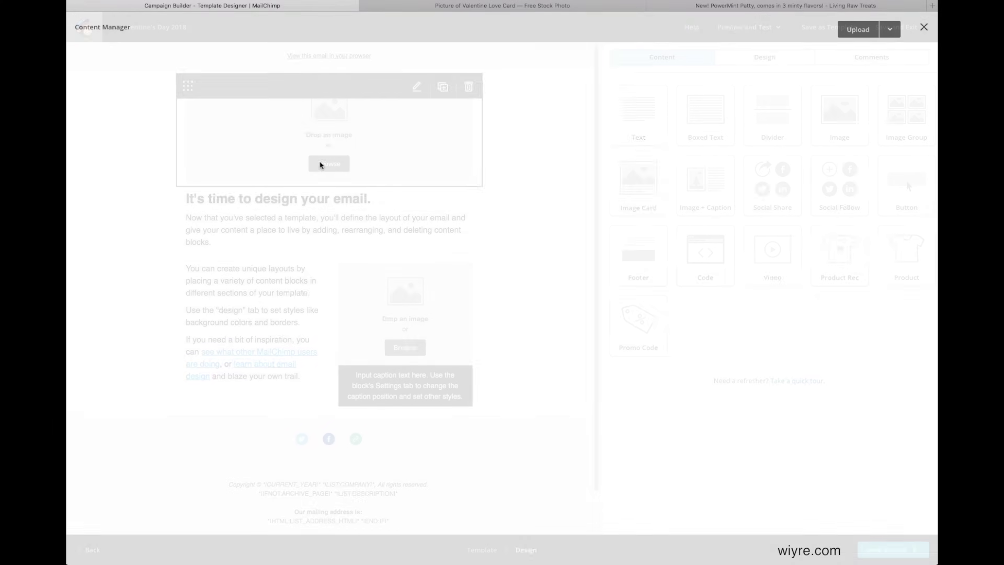
pyautogui.click(858, 29)
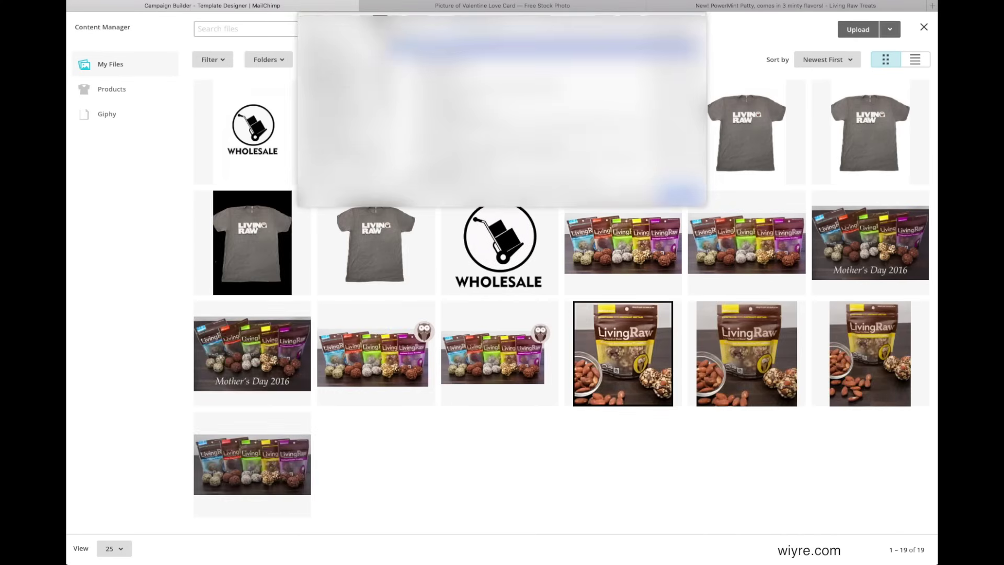
pyautogui.click(679, 196)
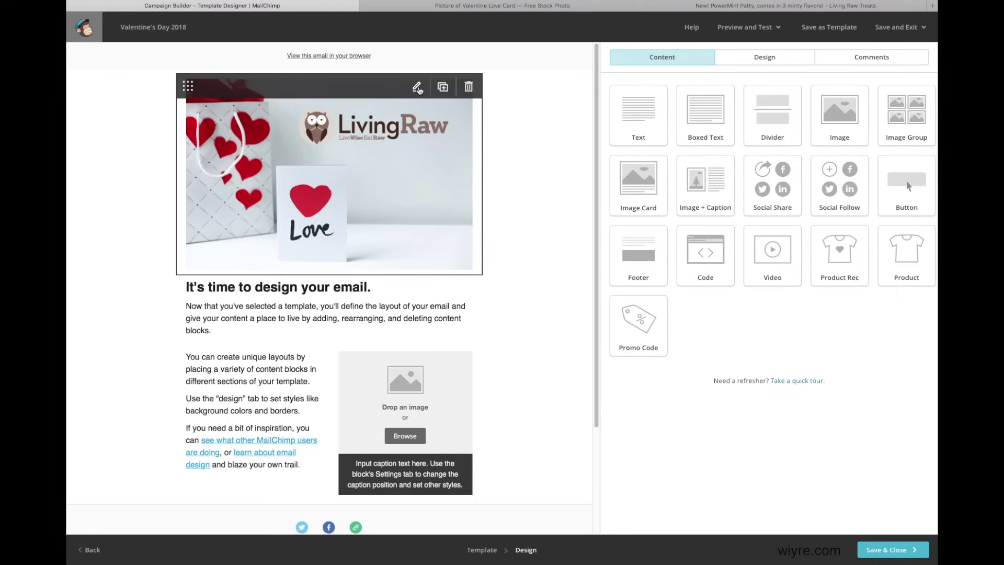
# Open the header image in the photo editor and crop its upper and lower edges to about 1000 × 595.
pyautogui.click(417, 88)
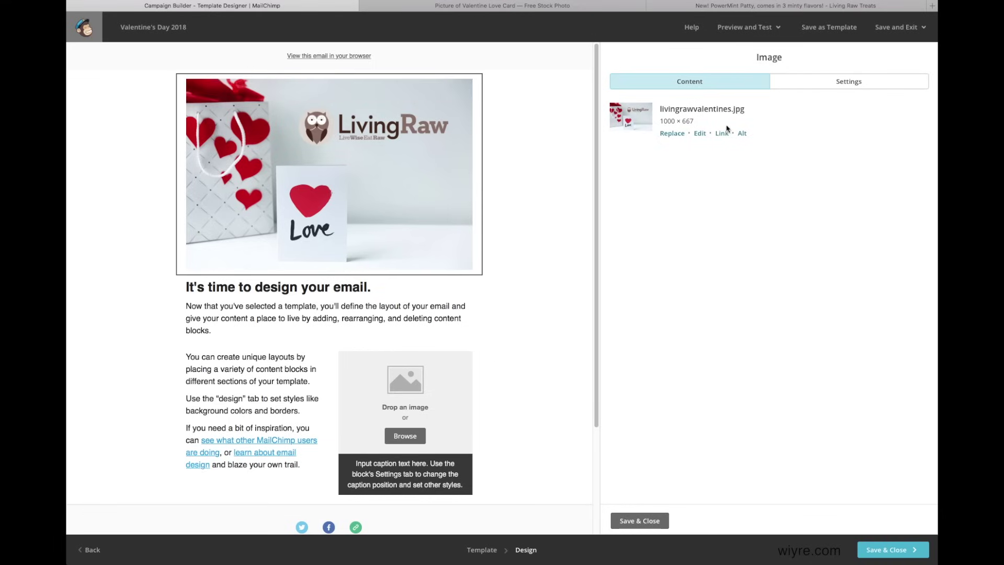
pyautogui.click(700, 133)
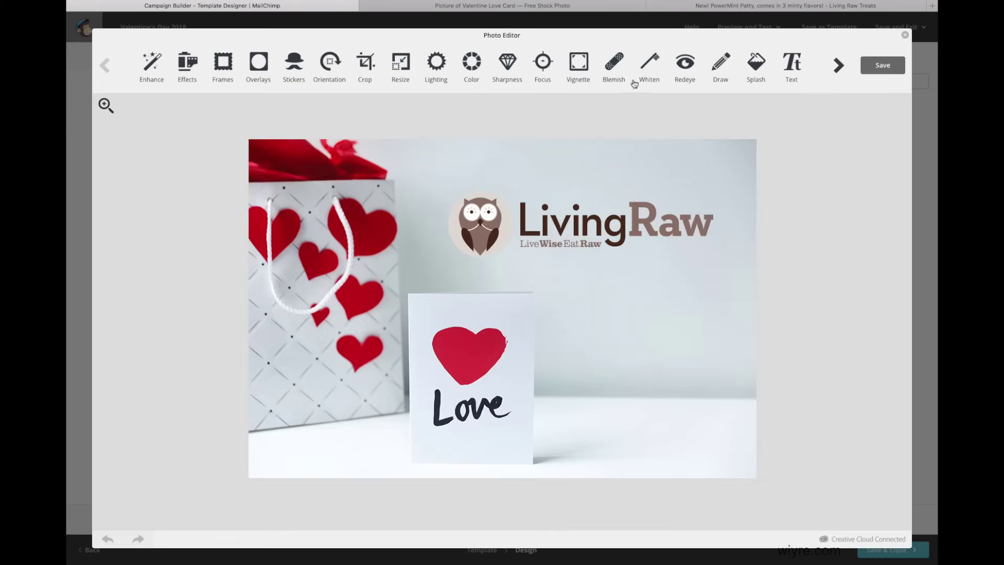
pyautogui.click(370, 66)
pyautogui.moveTo(762, 138); pyautogui.dragTo(762, 161)
pyautogui.moveTo(762, 490)
pyautogui.mouseDown()
pyautogui.moveTo(768, 462)
pyautogui.moveTo(769, 473)
pyautogui.mouseUp()
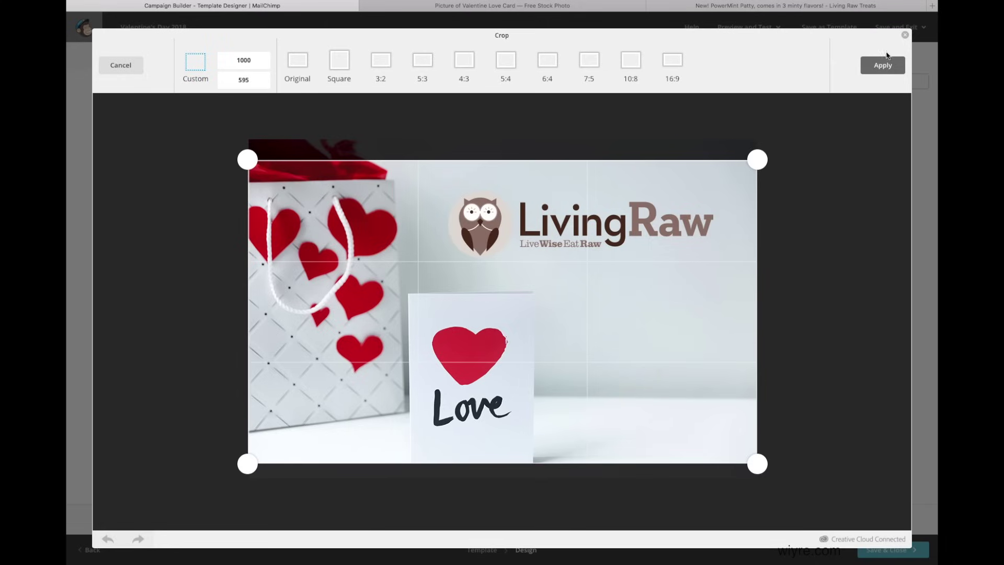
pyautogui.click(884, 65)
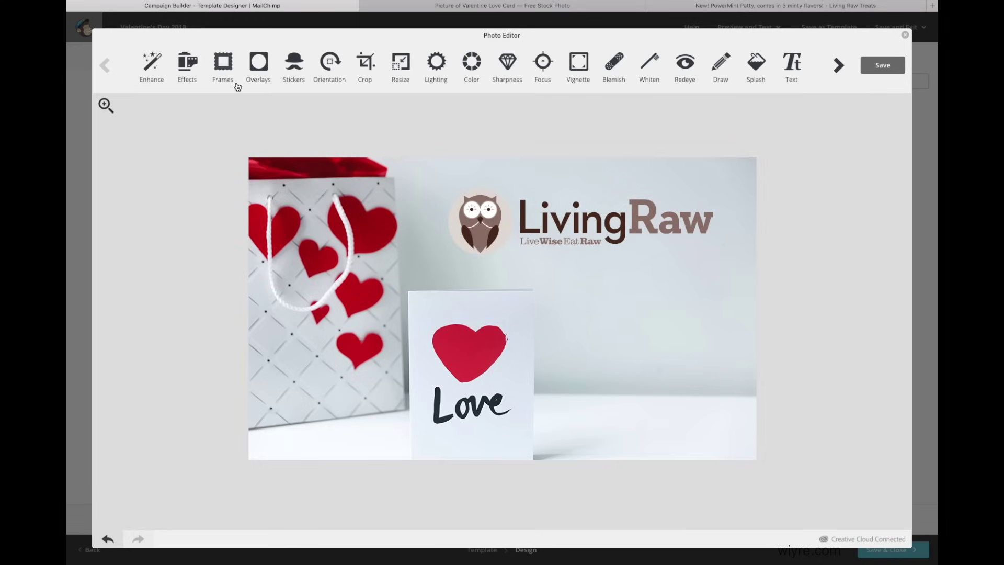
# Add the Aura frame from the Original set to the cropped header image.
pyautogui.click(222, 66)
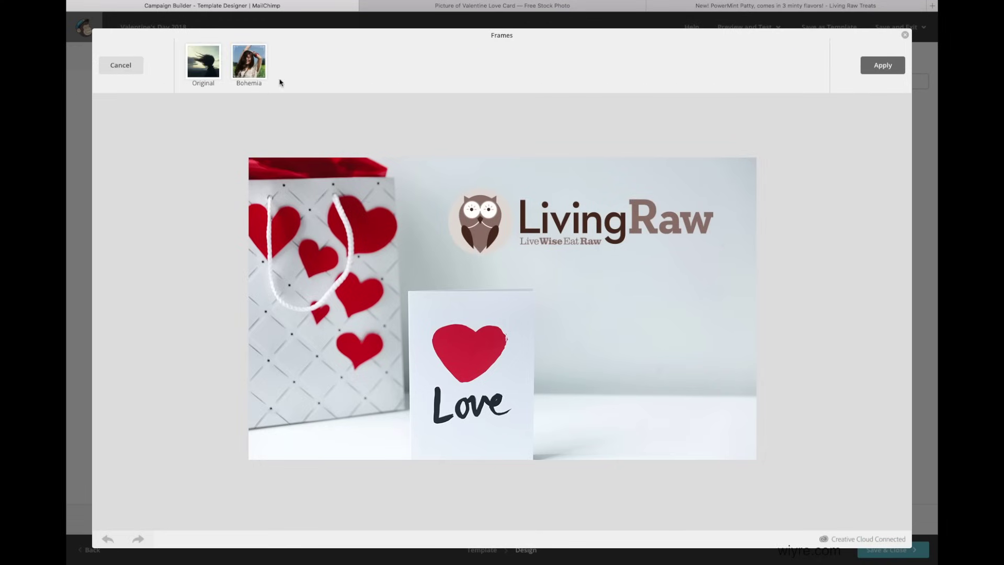
pyautogui.click(203, 62)
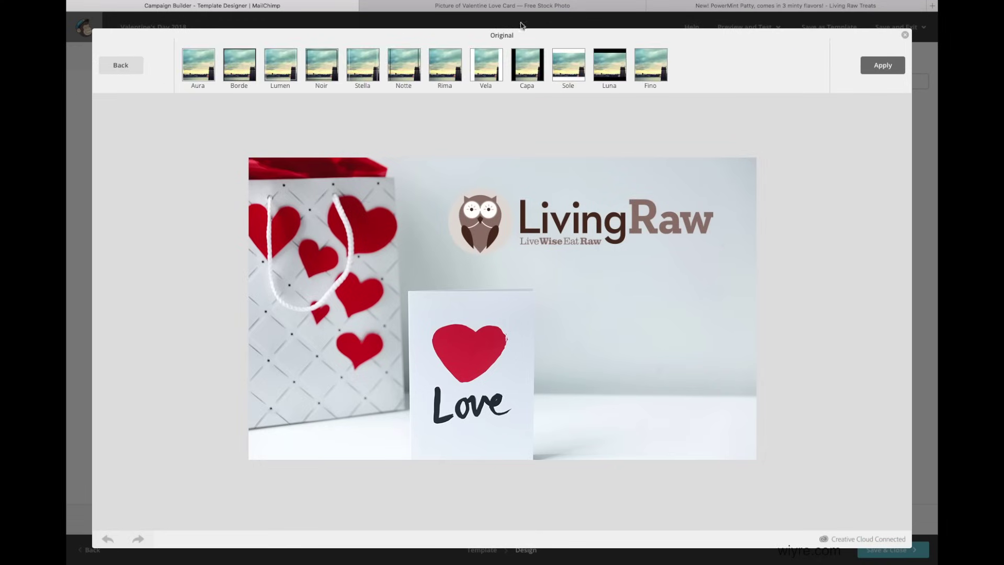
pyautogui.click(199, 64)
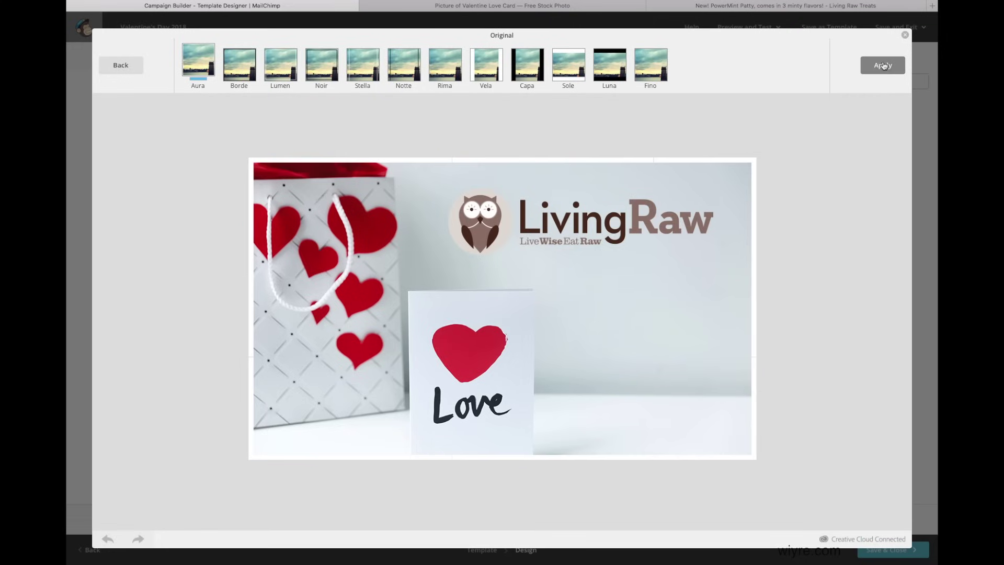
pyautogui.click(884, 65)
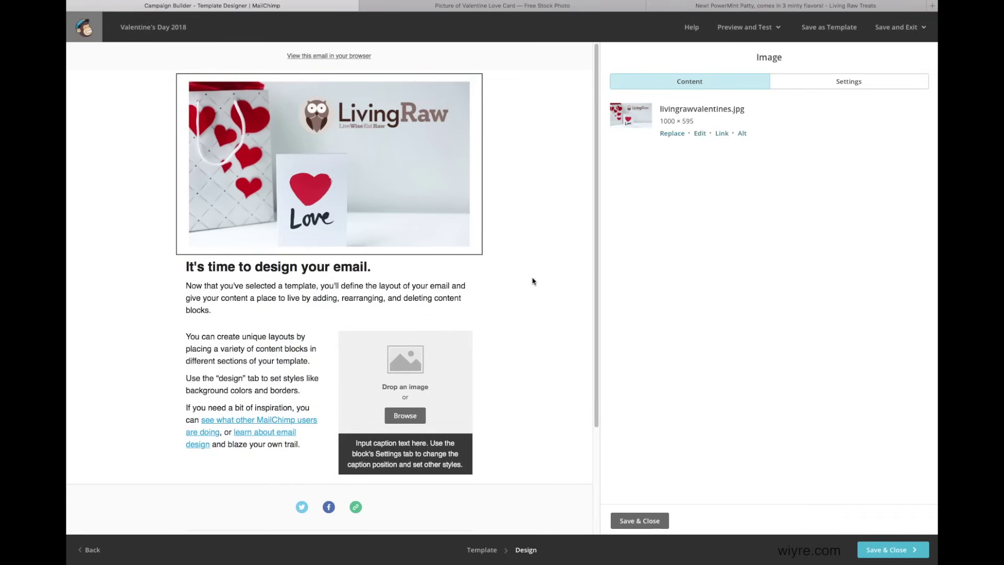
# Replace the heading below the header image with "Super sweet Valentine's Day Treats for your special someone" and center it.
pyautogui.moveTo(237, 277)
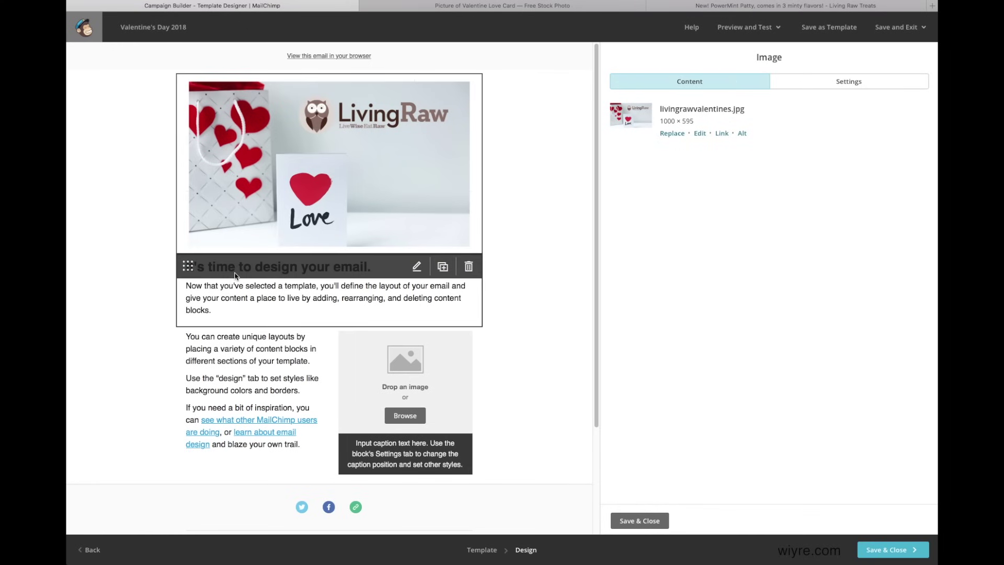
pyautogui.click(417, 267)
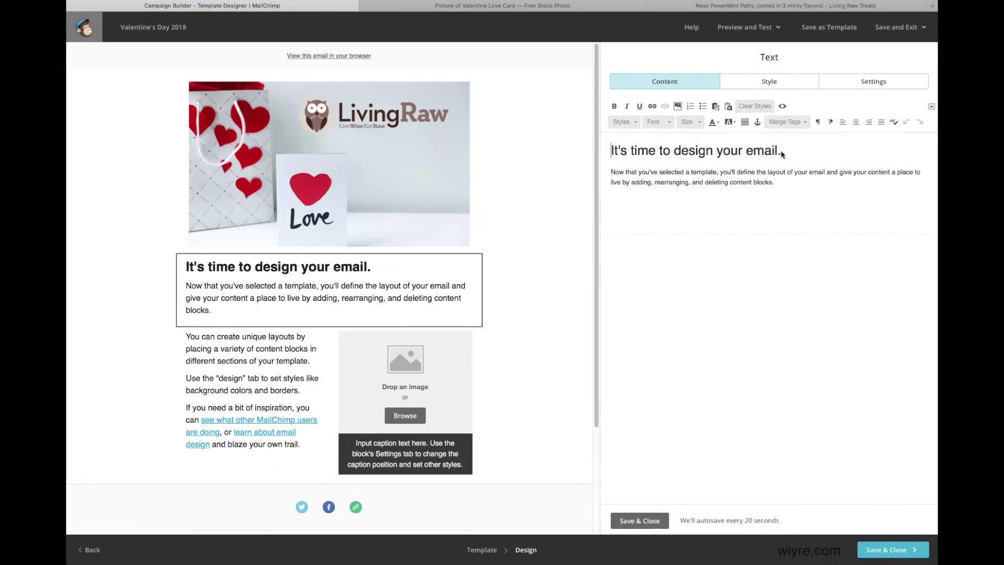
pyautogui.moveTo(298, 276)
pyautogui.tripleClick(788, 156)
pyautogui.write('Super sweet ')
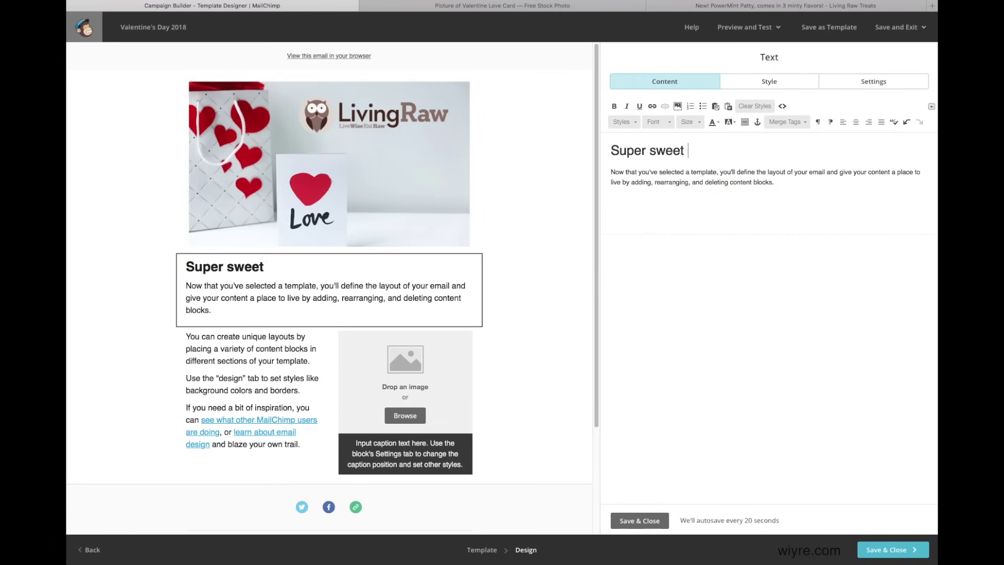
pyautogui.write("Valentine's Day Treats for your special someone")
pyautogui.hotkey('ctrl', 'e')
# Replace the paragraph below the heading with centered text announcing the Valentine's Day product line, PepperMint Patty chocolates and 10% off the next order.
pyautogui.tripleClick(763, 177)
pyautogui.write("We've added a new product line at Living Raw Treats, just in time for Val")
pyautogui.hotkey('ctrl', 'e')
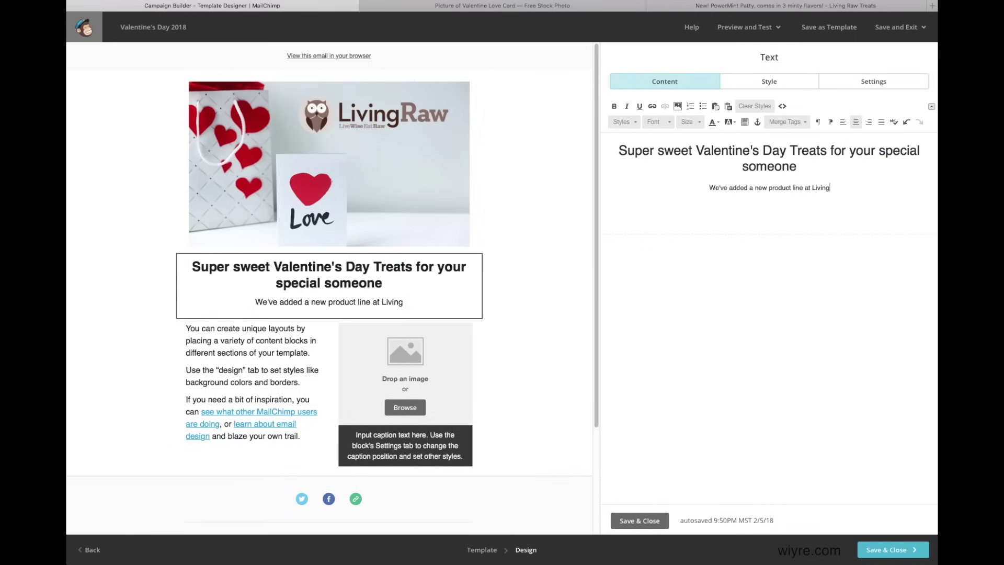
pyautogui.write("entine's Day! Get the new PepperMint Patty chocolates and enjoy 10% off your next order, with coupon code")
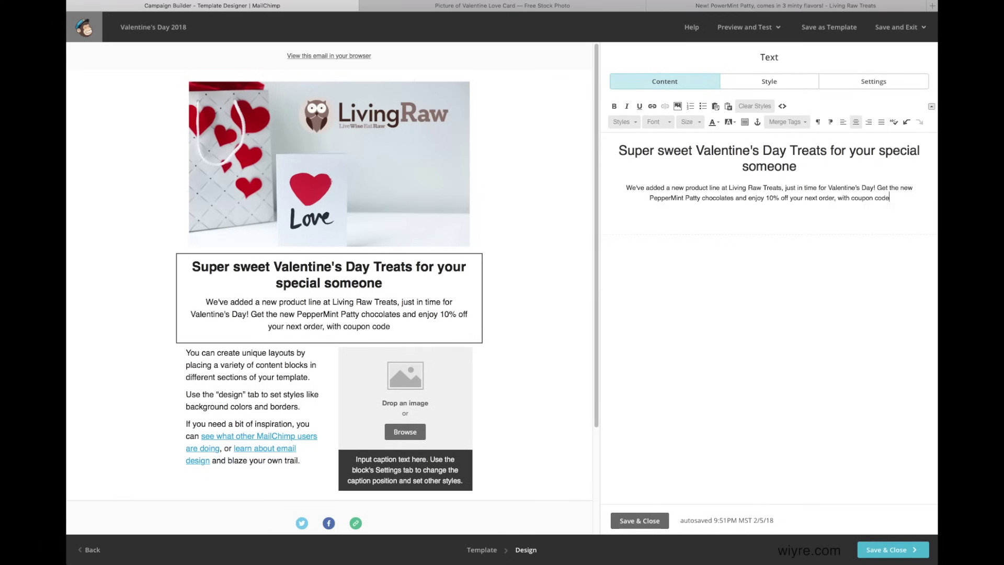
# Reword the paragraph's ending to "by using the code VALENTINE at checkout!".
pyautogui.moveTo(890, 198); pyautogui.dragTo(836, 198)
pyautogui.write('by using the code VALENTINE')
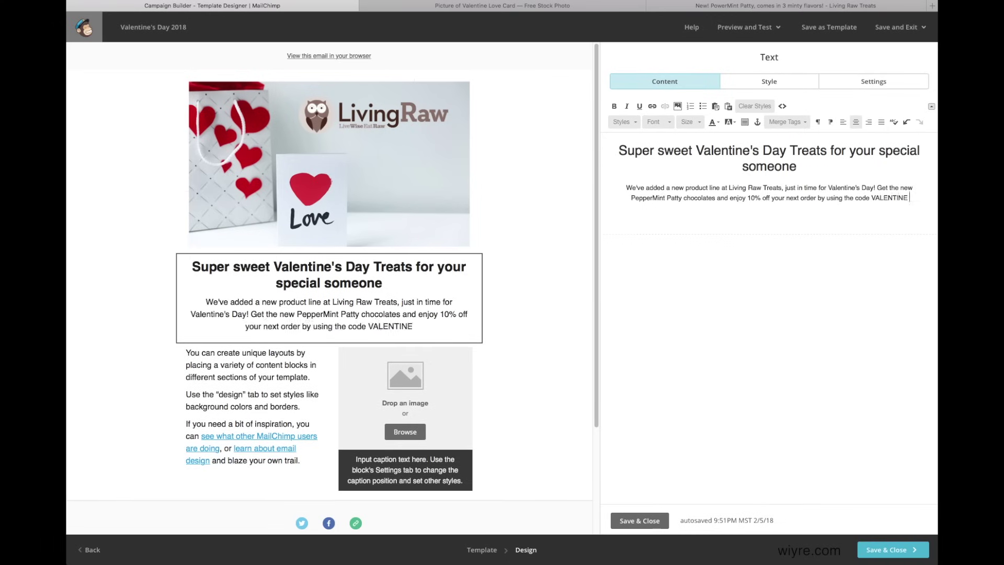
pyautogui.write(' at checkout!')
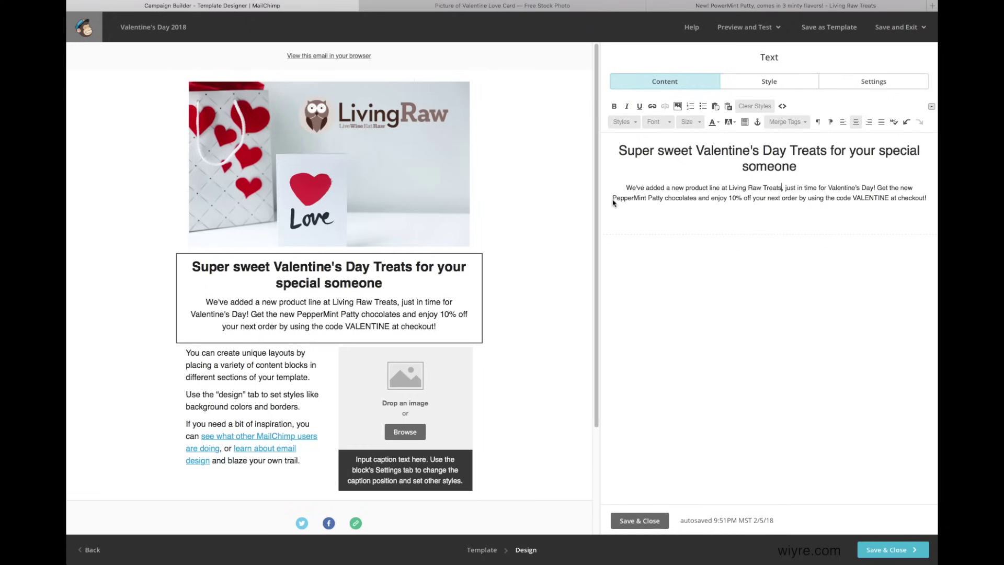
# Format the word VALENTINE in the paragraph as bold, size 14 and red.
pyautogui.moveTo(854, 197); pyautogui.dragTo(890, 199)
pyautogui.click(615, 106)
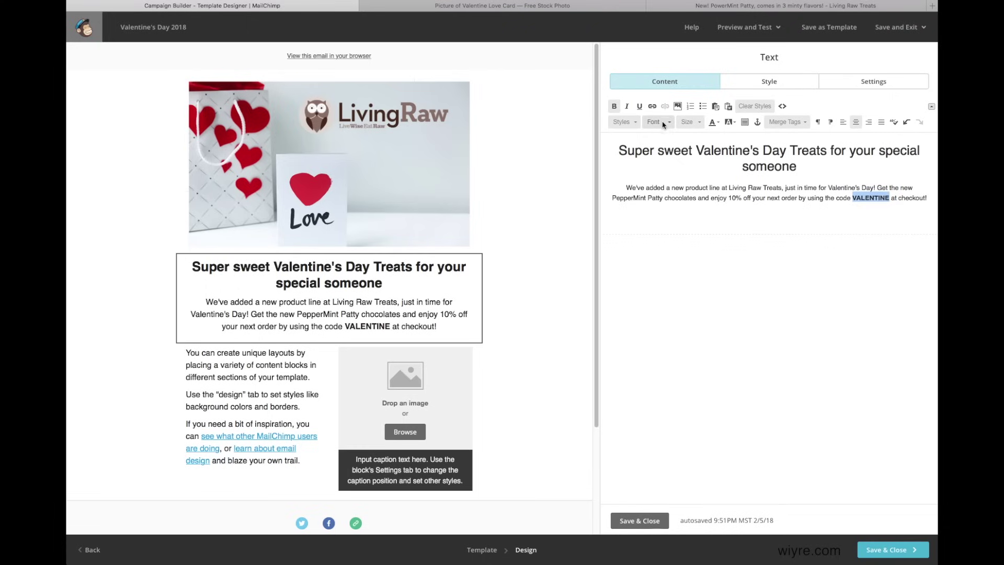
pyautogui.click(699, 123)
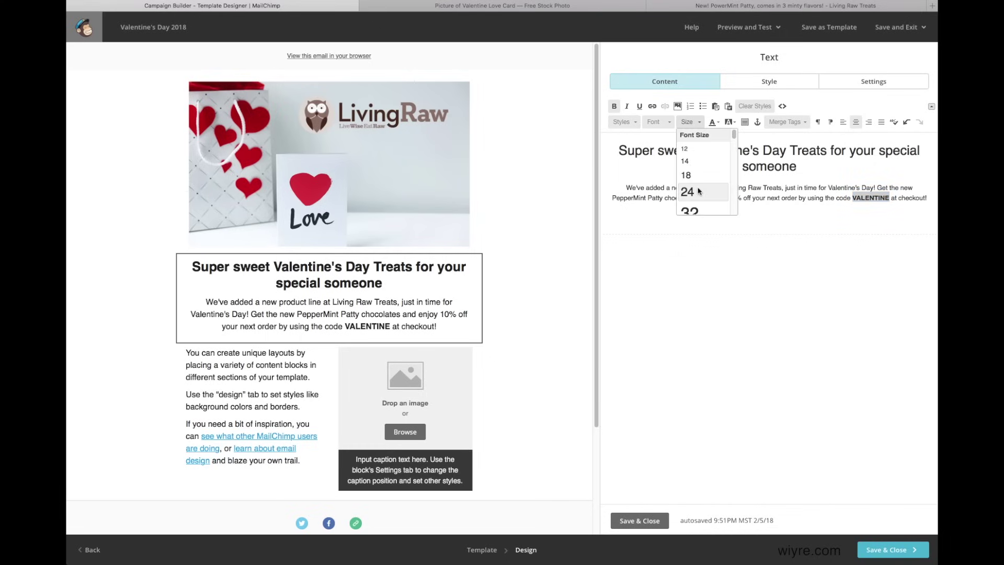
pyautogui.click(688, 162)
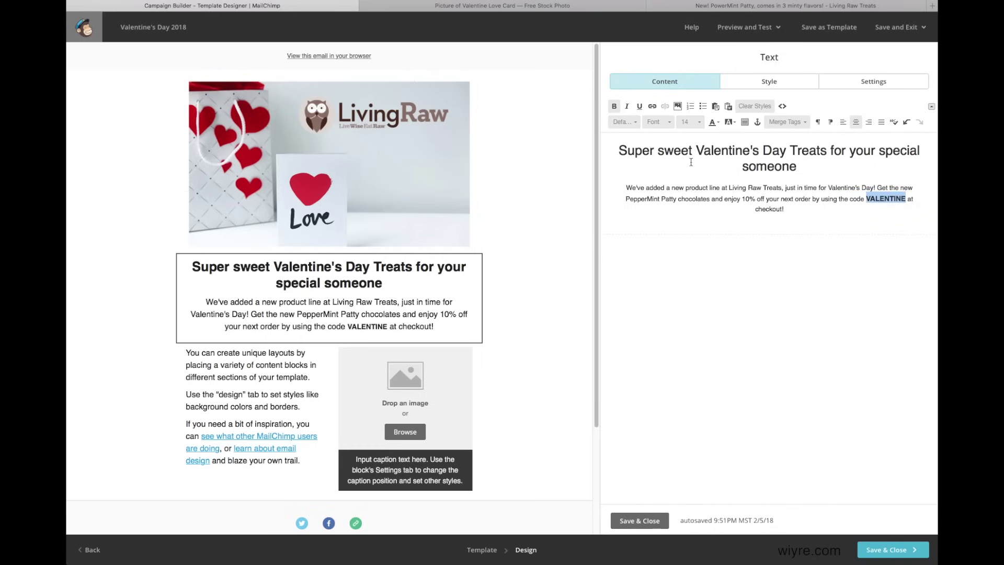
pyautogui.click(714, 122)
pyautogui.click(712, 162)
pyautogui.click(826, 227)
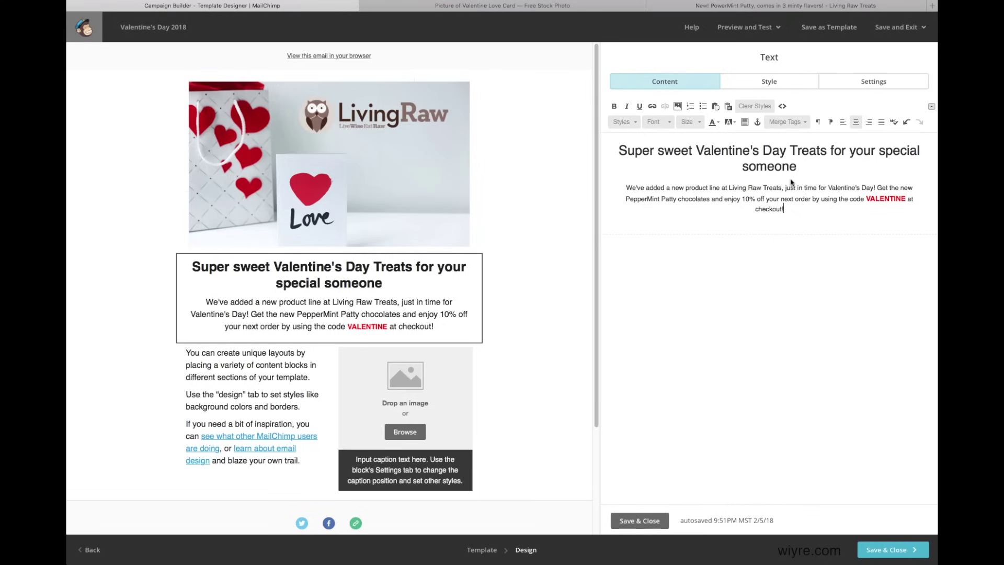
pyautogui.click(678, 200)
pyautogui.moveTo(711, 199); pyautogui.dragTo(626, 201)
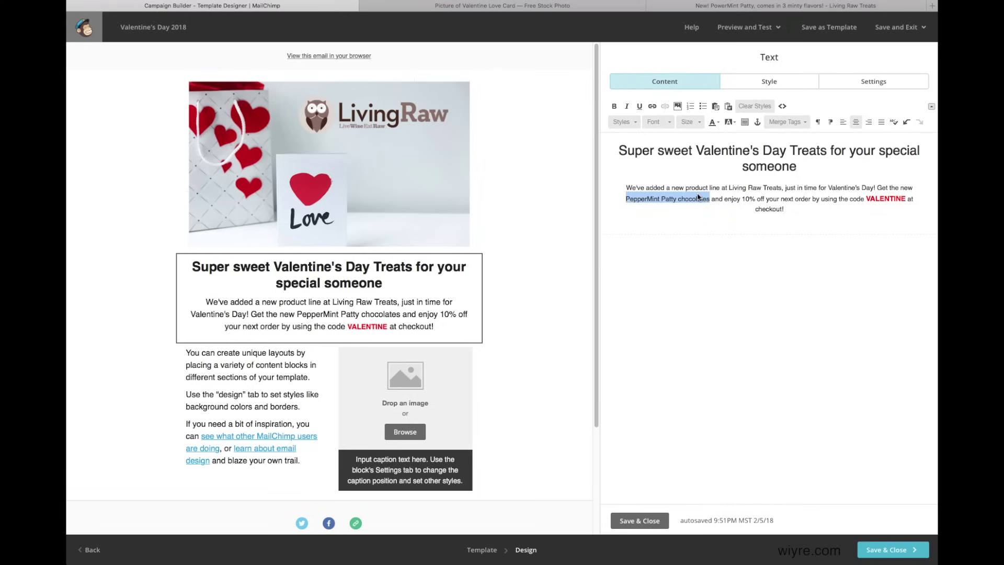
pyautogui.click(740, 6)
pyautogui.click(652, 106)
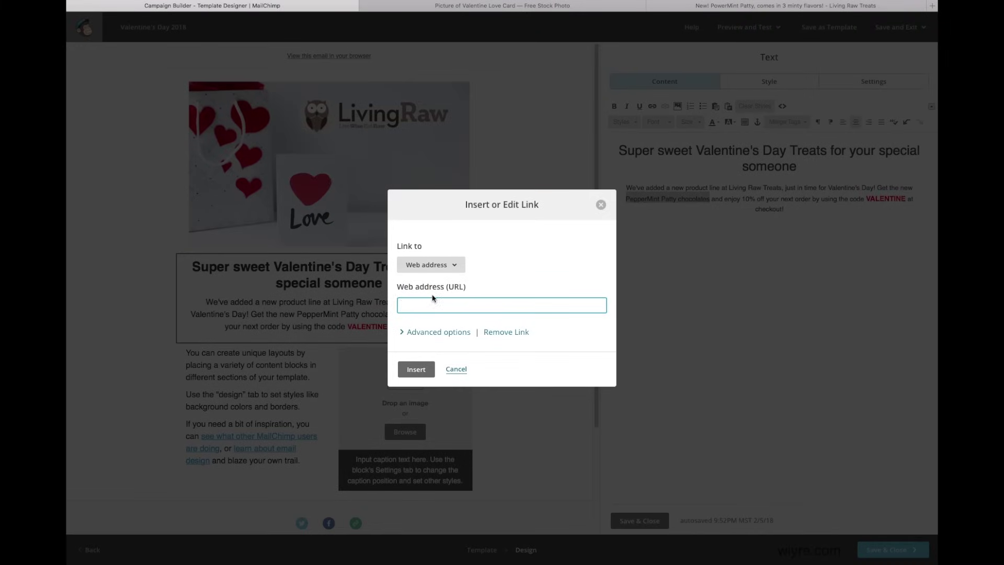
pyautogui.write('https://livingrawtreats.com/products/new-powermint-patty-comes-in-3-minty-flavors')
pyautogui.click(413, 333)
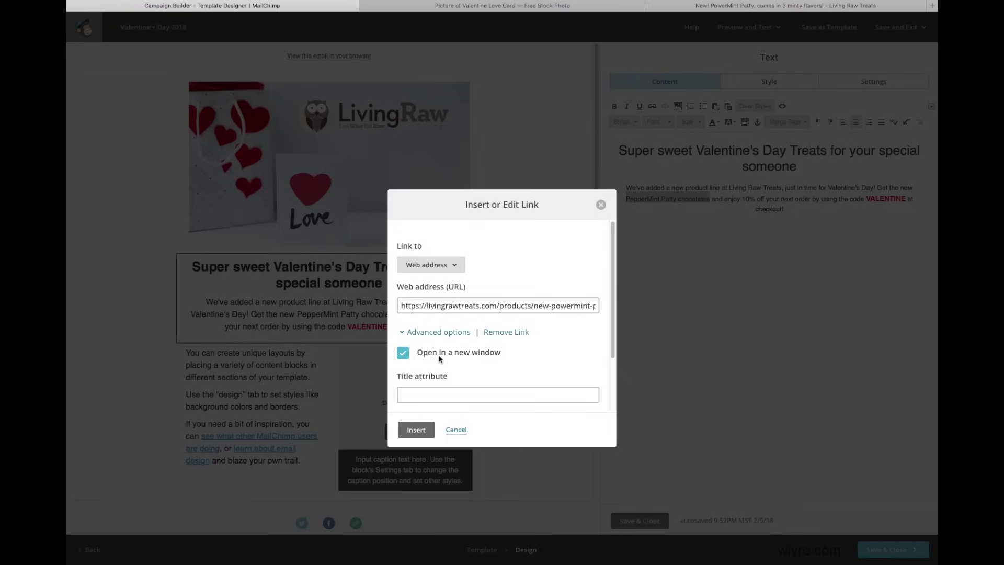
pyautogui.click(420, 378)
pyautogui.click(416, 430)
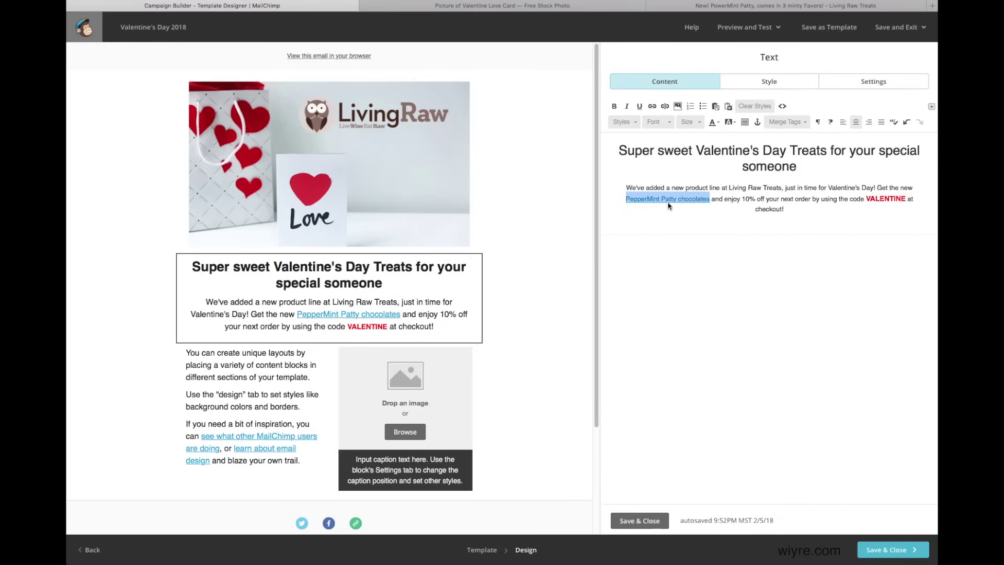
pyautogui.click(806, 209)
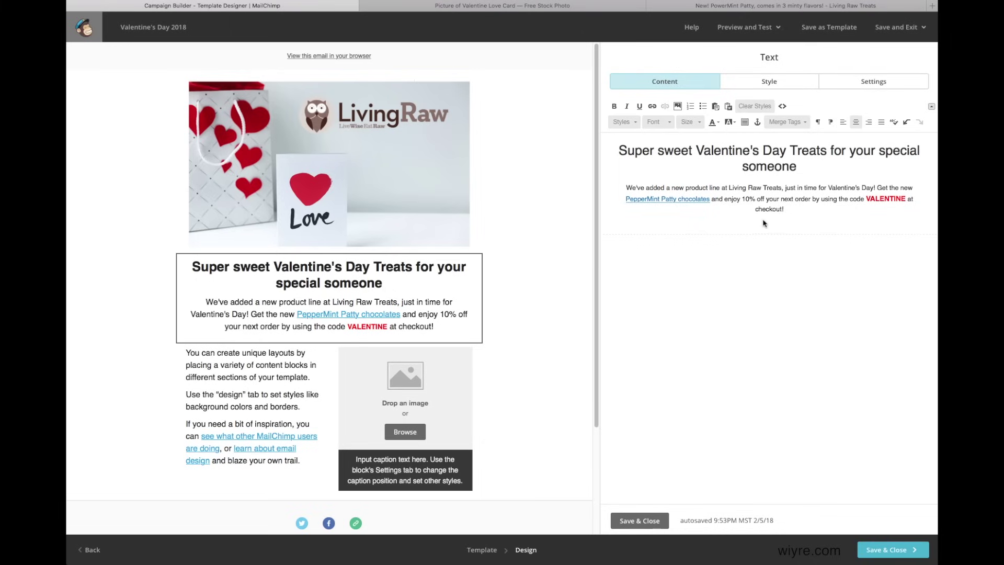
pyautogui.click(640, 521)
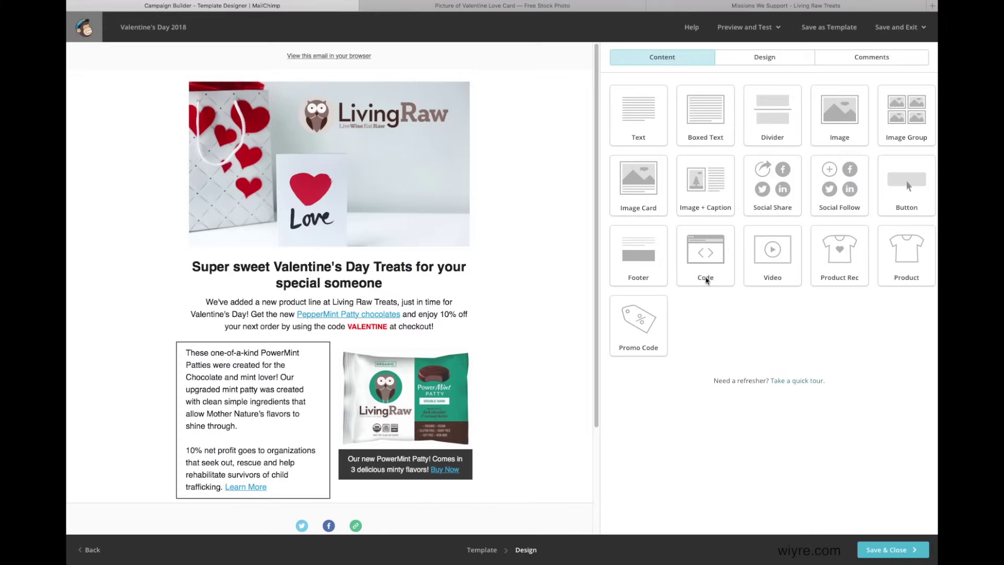
# Add a Promo Code block between the Valentine's Day announcement text and the PowerMint Patties product text.
pyautogui.moveTo(450, 412)
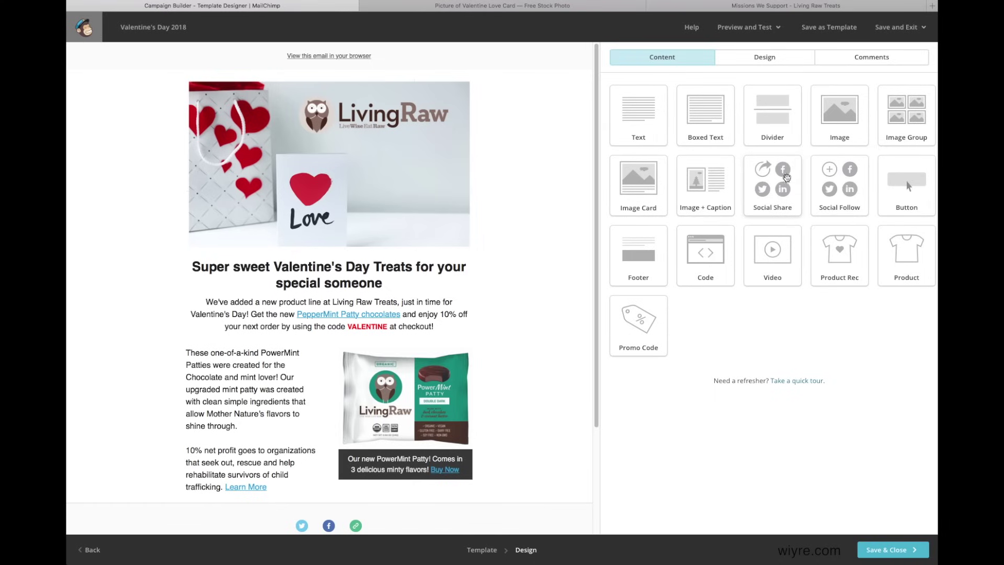
pyautogui.scroll(-1, 501, 255)
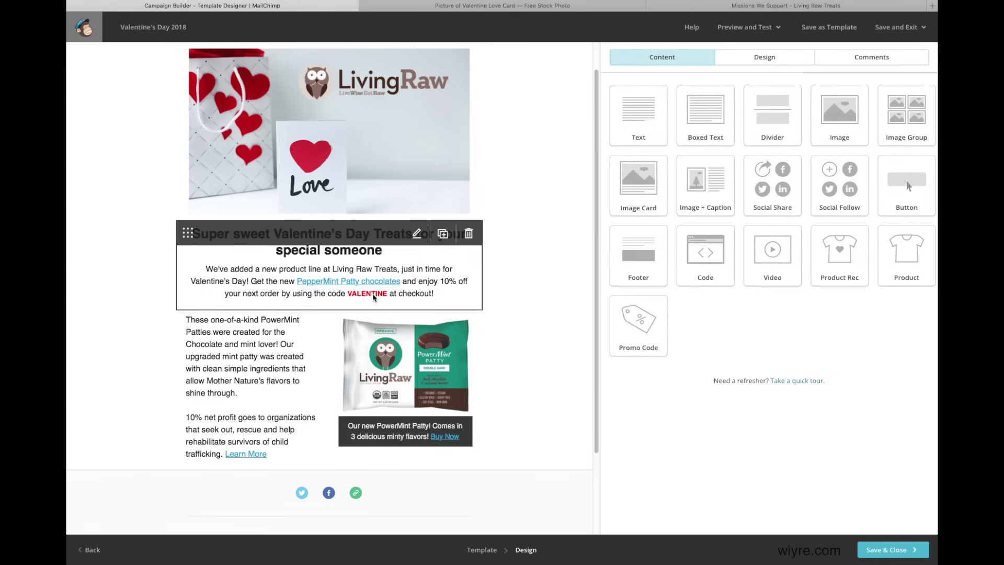
pyautogui.moveTo(639, 320); pyautogui.dragTo(339, 323)
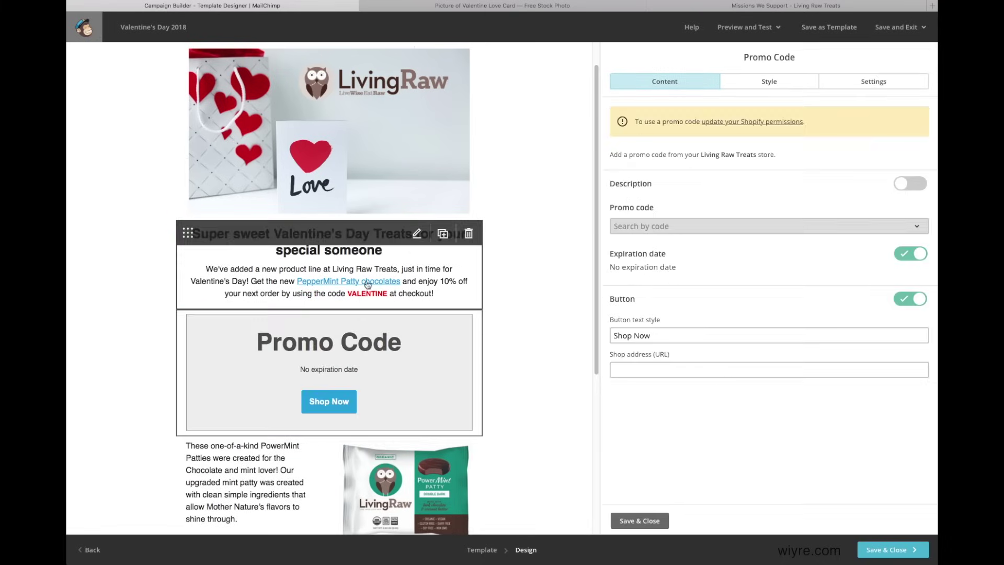
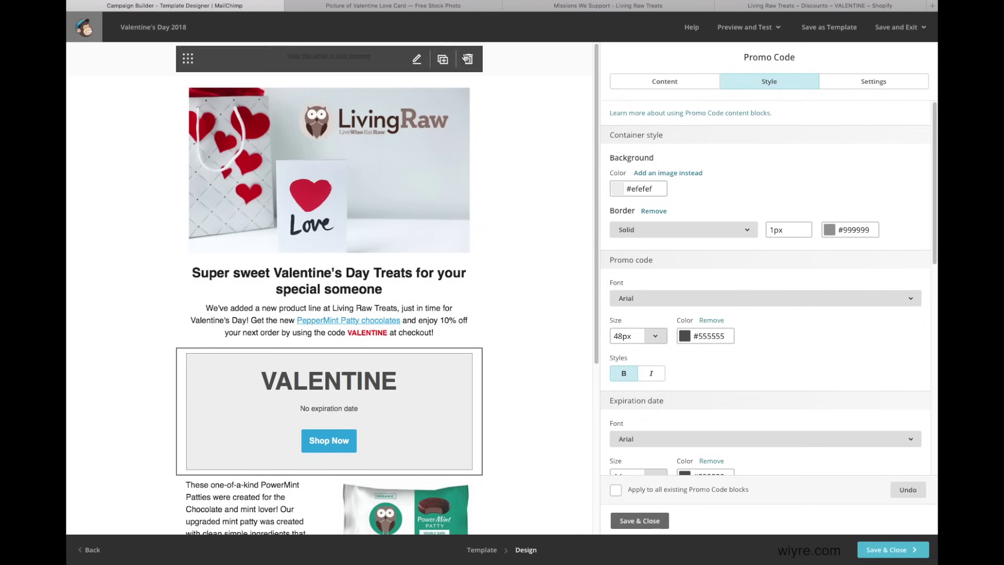
# Get the red roses and champagne cork photo from Burst's valentines photos and use it as the promo code block's background image.
pyautogui.click(405, 6)
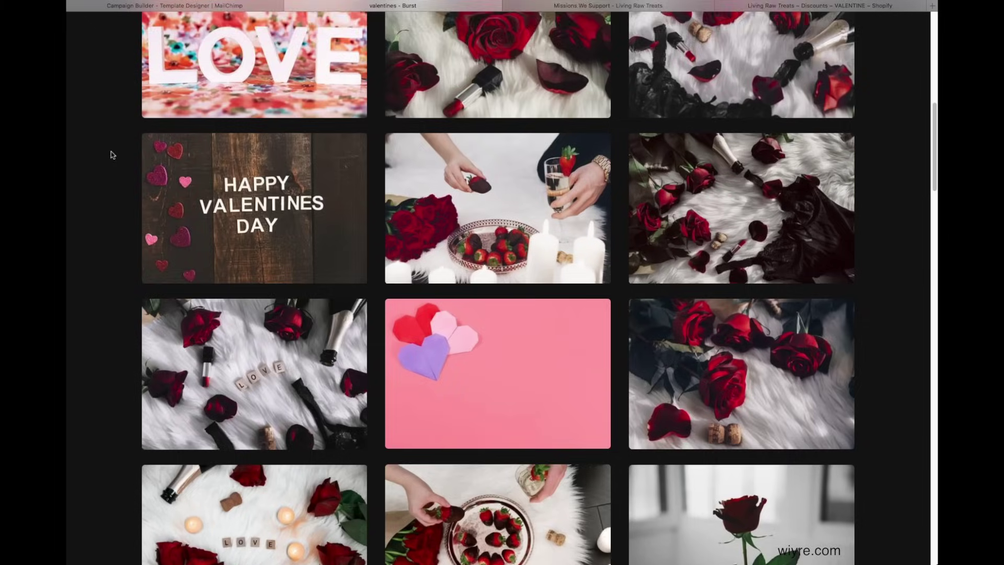
pyautogui.scroll(-1, 251, 209)
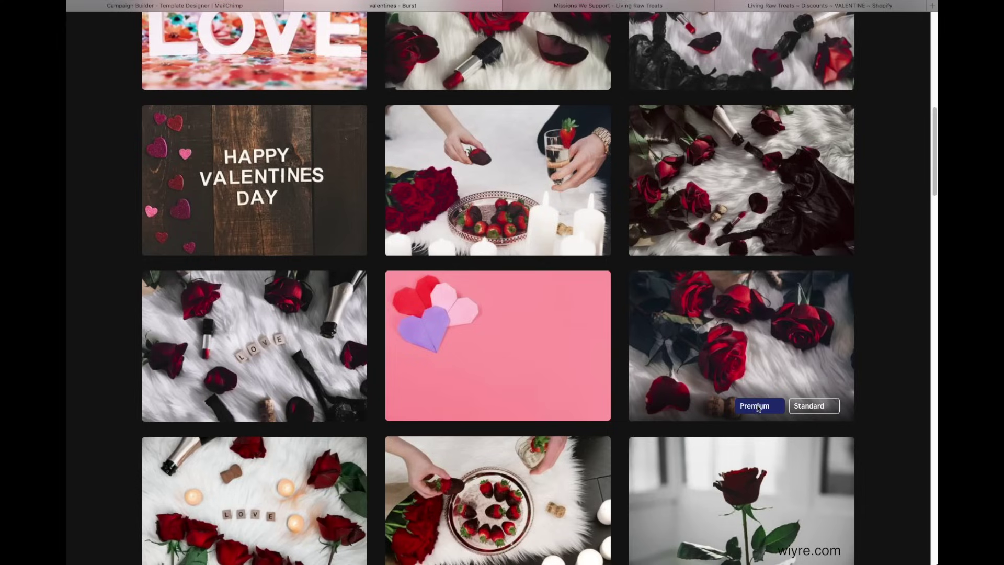
pyautogui.click(762, 328)
pyautogui.click(196, 317)
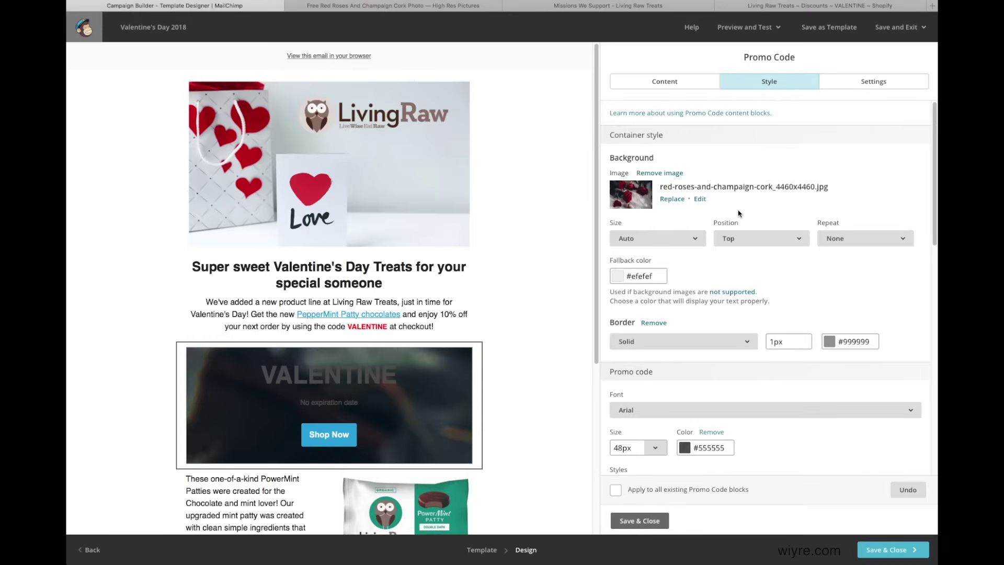
# Crop the promo block's roses background image to a 1024 by 335 strip and set its size to Cover.
pyautogui.click(700, 200)
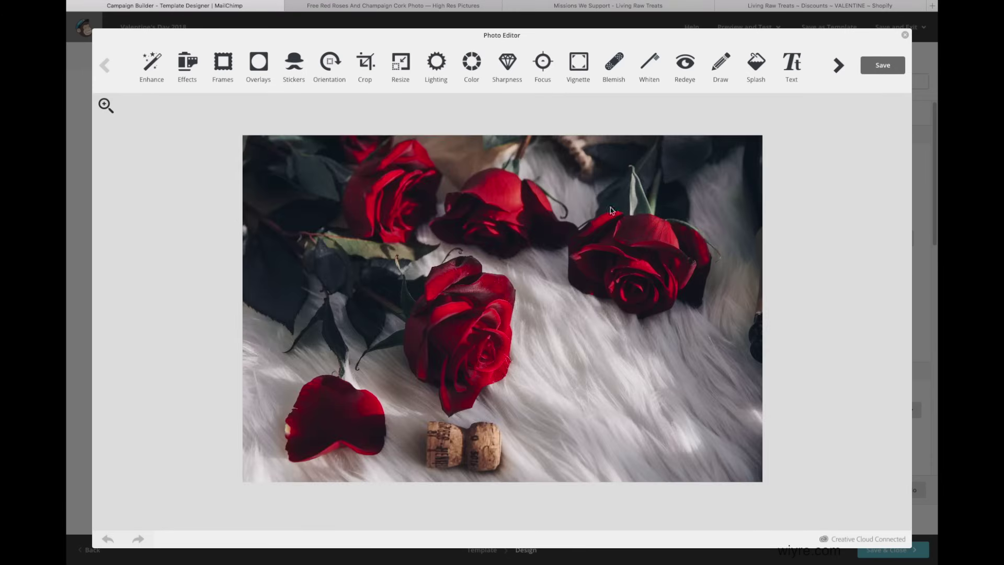
pyautogui.click(365, 62)
pyautogui.moveTo(241, 135); pyautogui.dragTo(241, 231)
pyautogui.moveTo(239, 481); pyautogui.dragTo(229, 404)
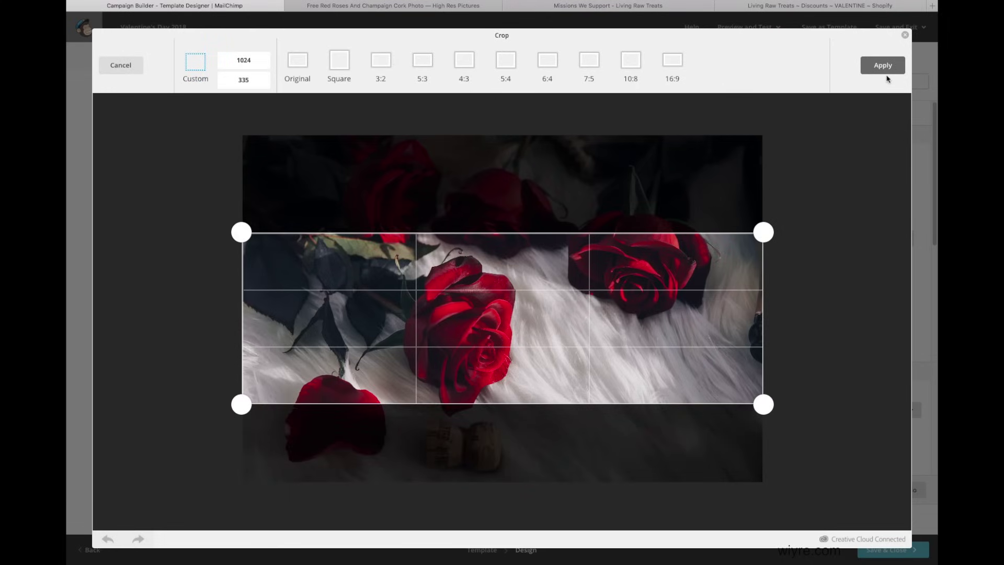
pyautogui.click(886, 72)
pyautogui.click(883, 65)
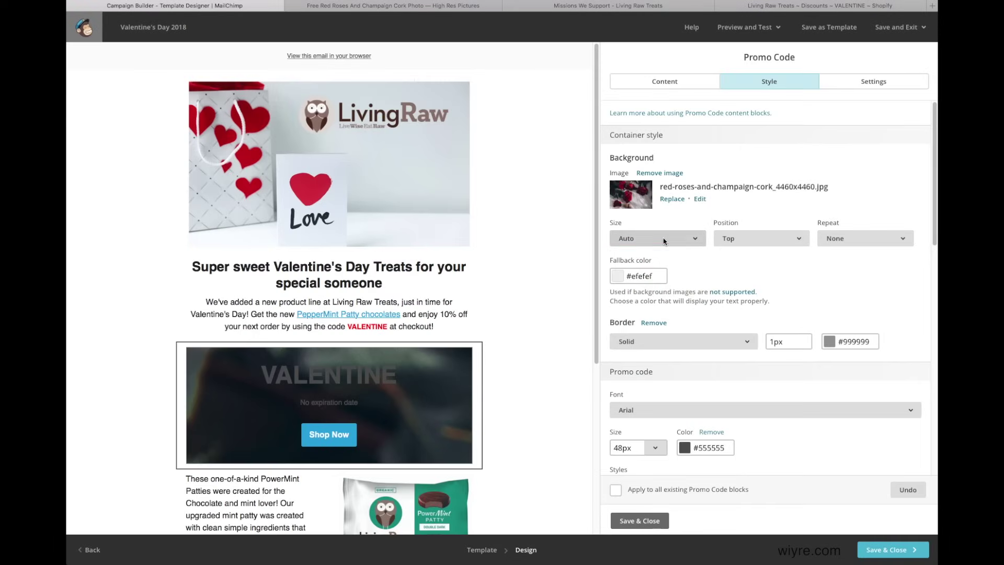
pyautogui.click(672, 240)
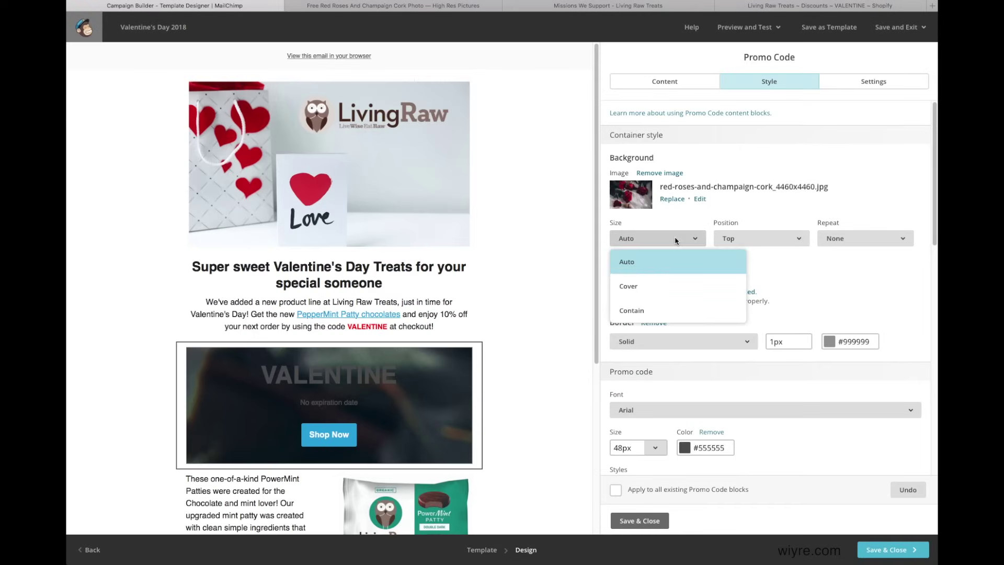
pyautogui.click(645, 288)
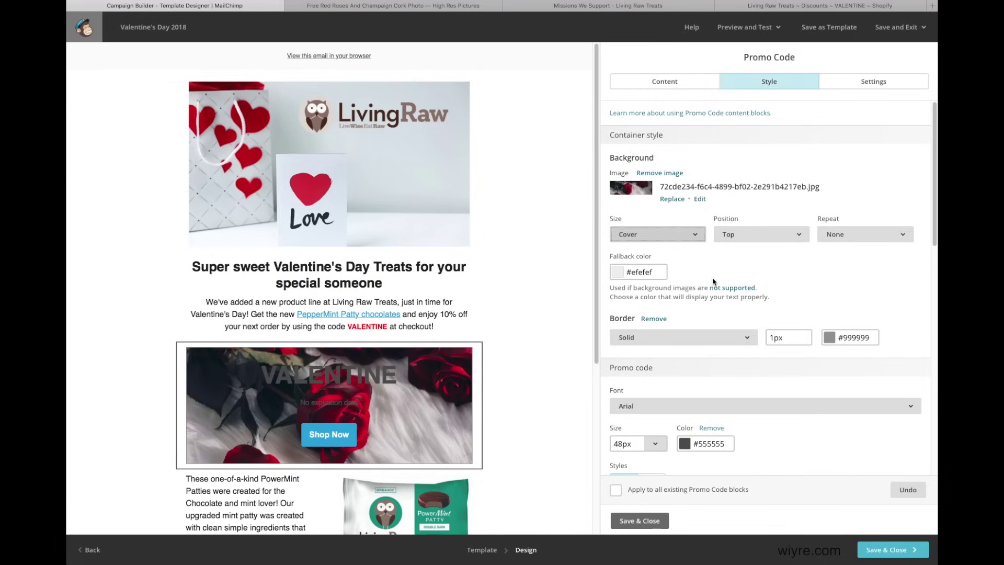
# Change the promo code text color to white, #ffffff, in the Promo Code block's style.
pyautogui.click(670, 82)
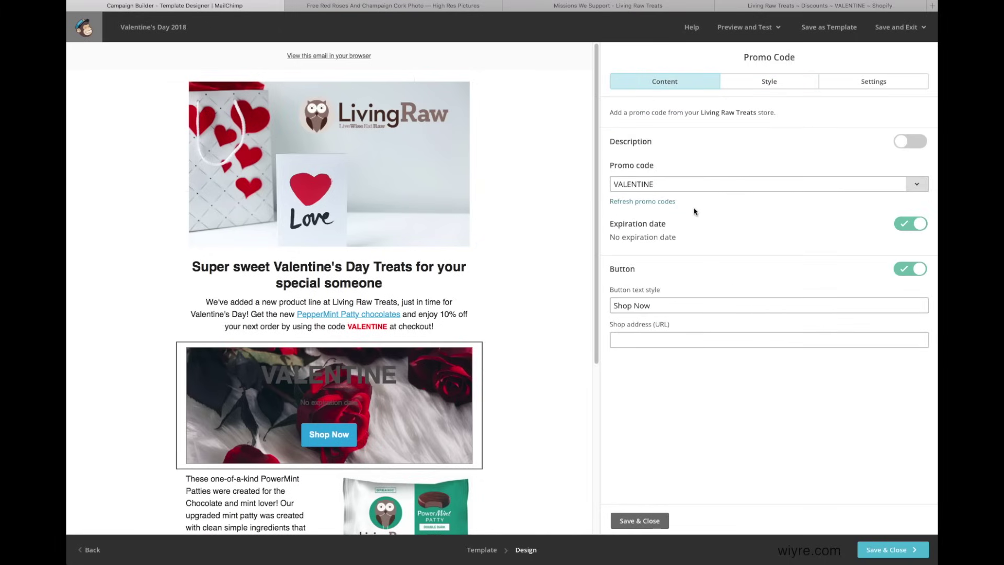
pyautogui.click(738, 82)
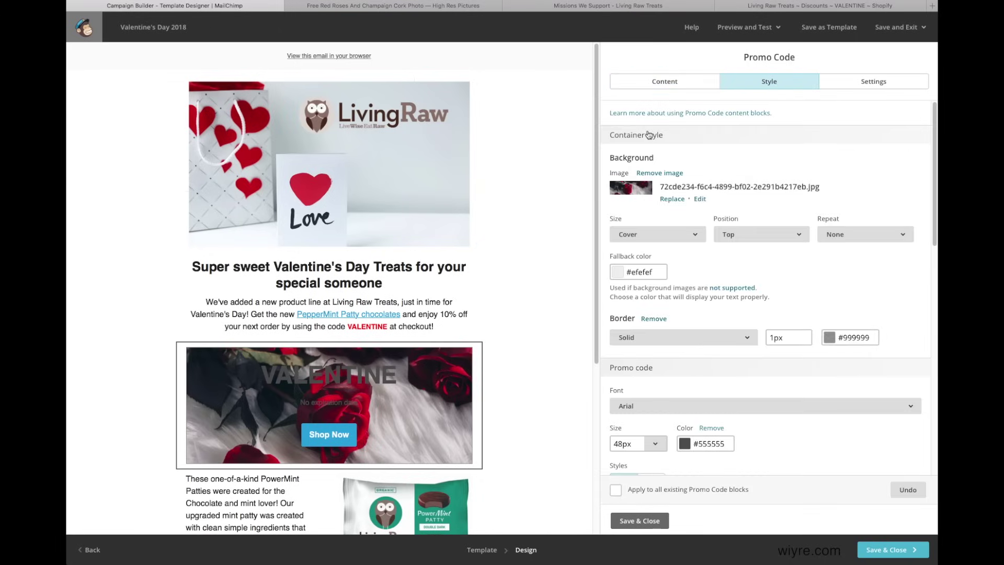
pyautogui.scroll(-2, 696, 382)
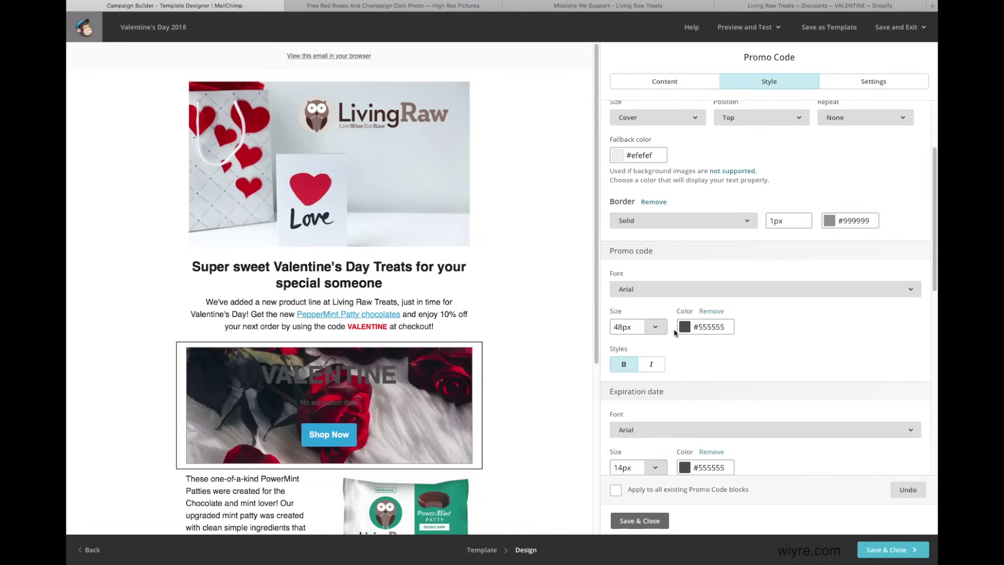
pyautogui.click(684, 326)
pyautogui.moveTo(693, 345); pyautogui.dragTo(660, 285)
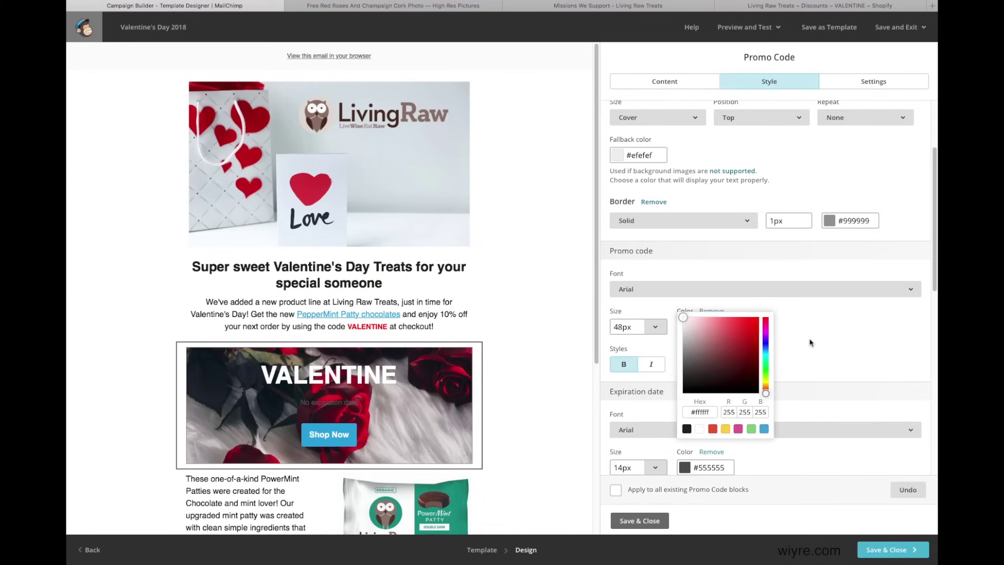
pyautogui.click(814, 336)
# Change the promo block's expiration date text color to white, #ffffff.
pyautogui.scroll(-1, 789, 228)
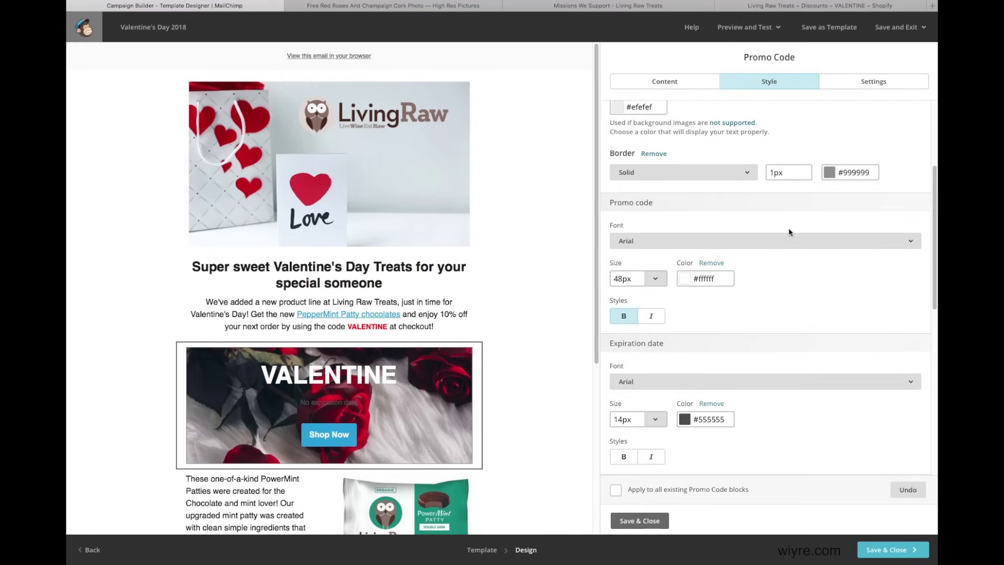
pyautogui.moveTo(277, 407)
pyautogui.scroll(-4, 691, 335)
pyautogui.scroll(-5, 764, 326)
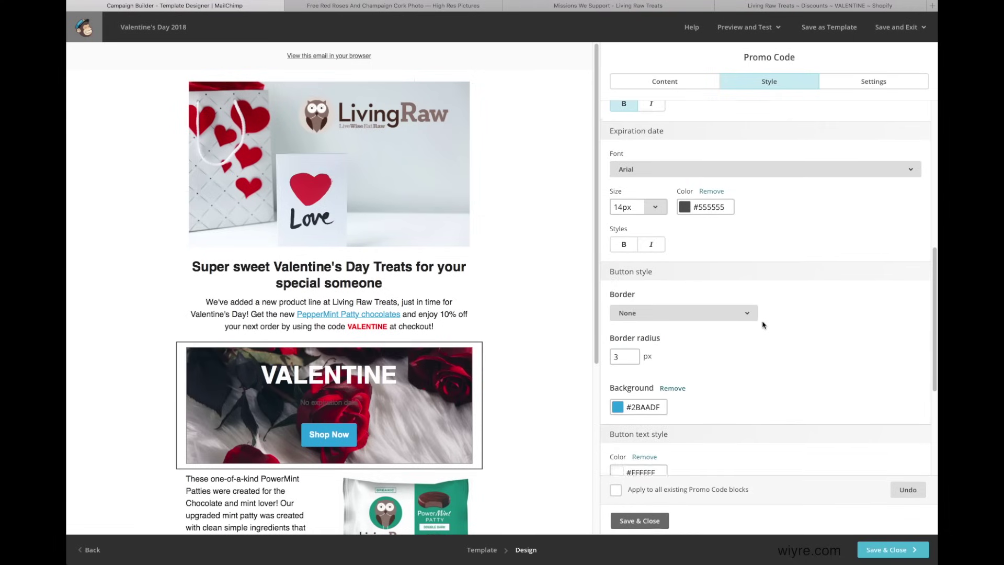
pyautogui.scroll(3, 764, 326)
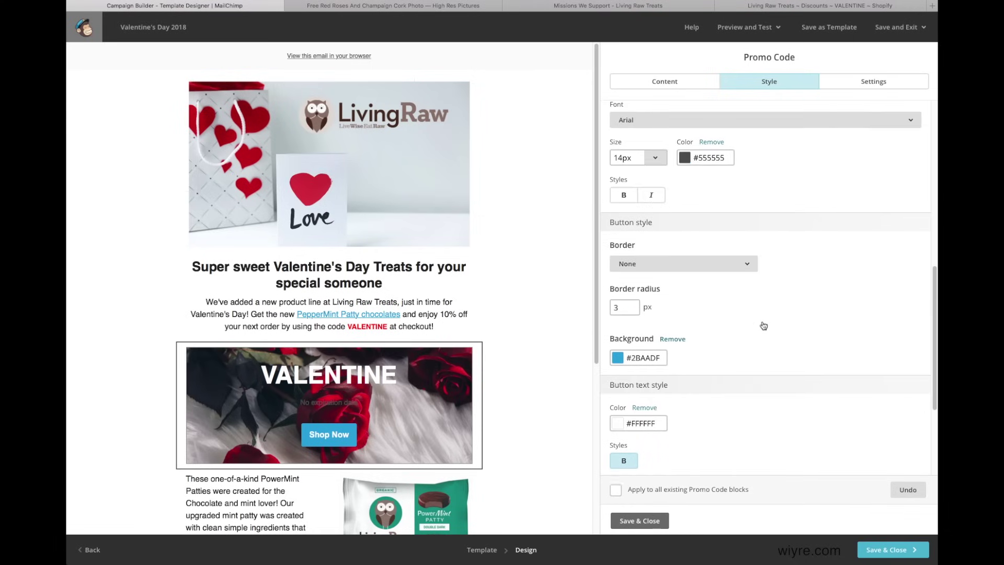
pyautogui.moveTo(278, 434)
pyautogui.scroll(3, 716, 298)
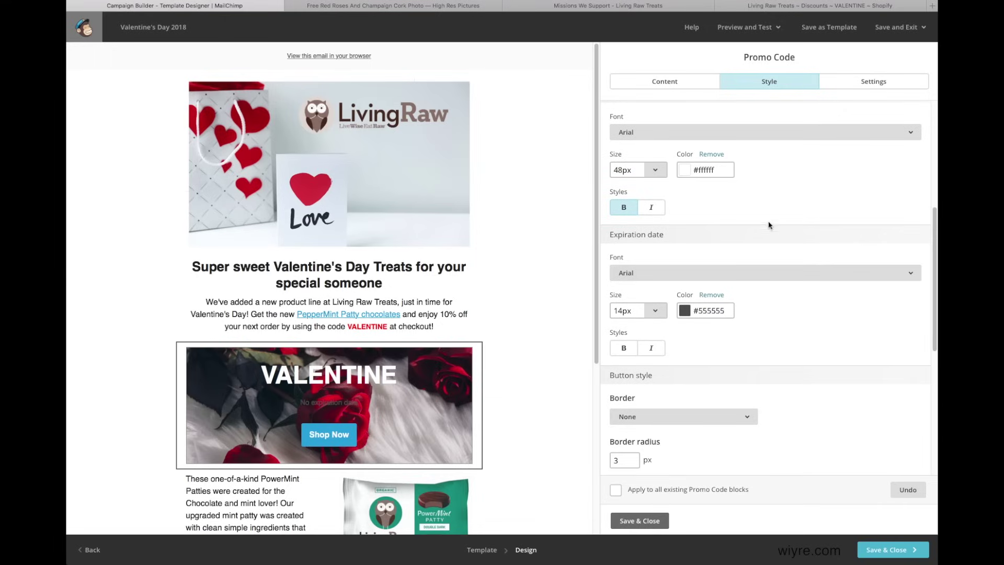
pyautogui.click(703, 310)
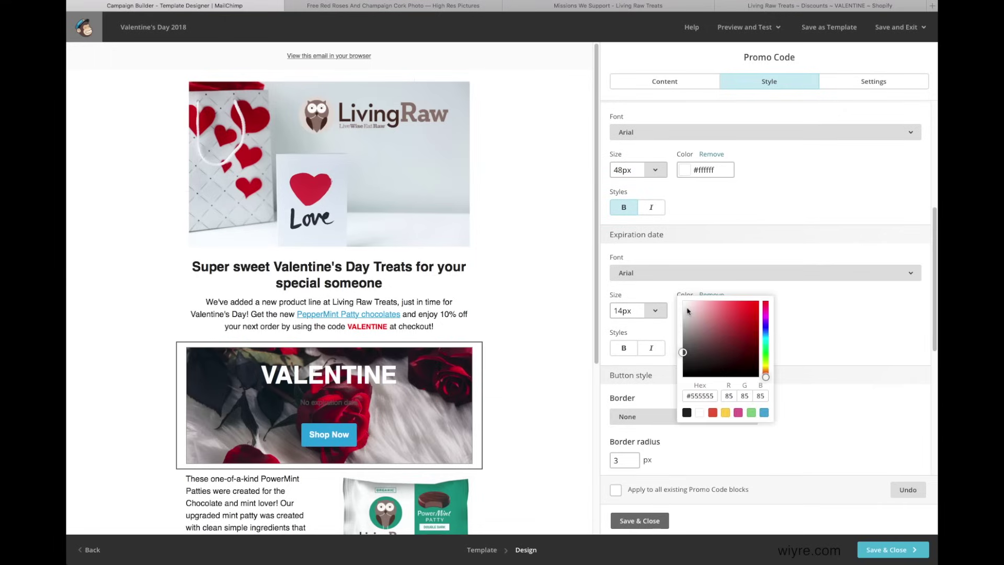
pyautogui.click(674, 282)
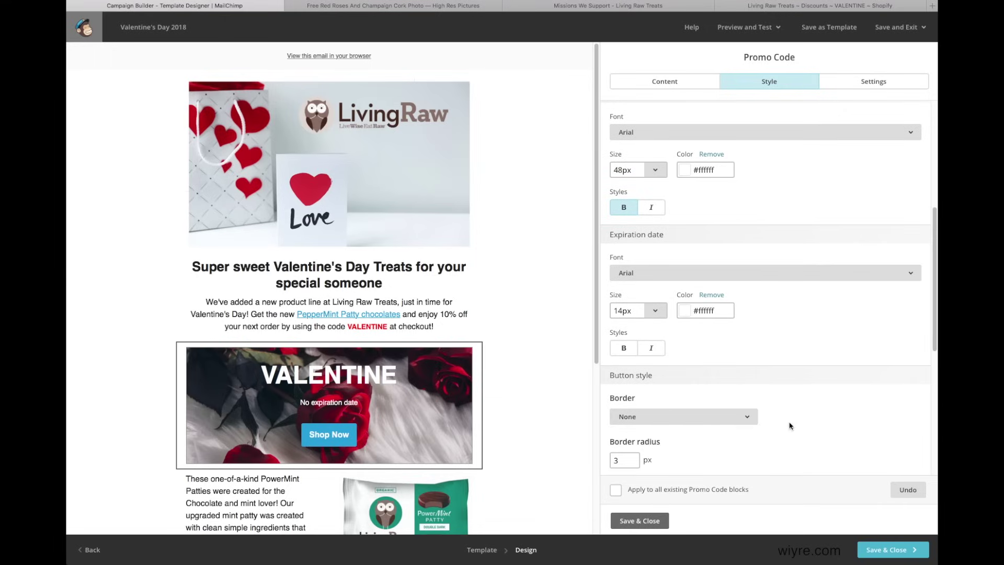
# Change the background color of the promo block's Shop Now button to red.
pyautogui.scroll(-5, 783, 357)
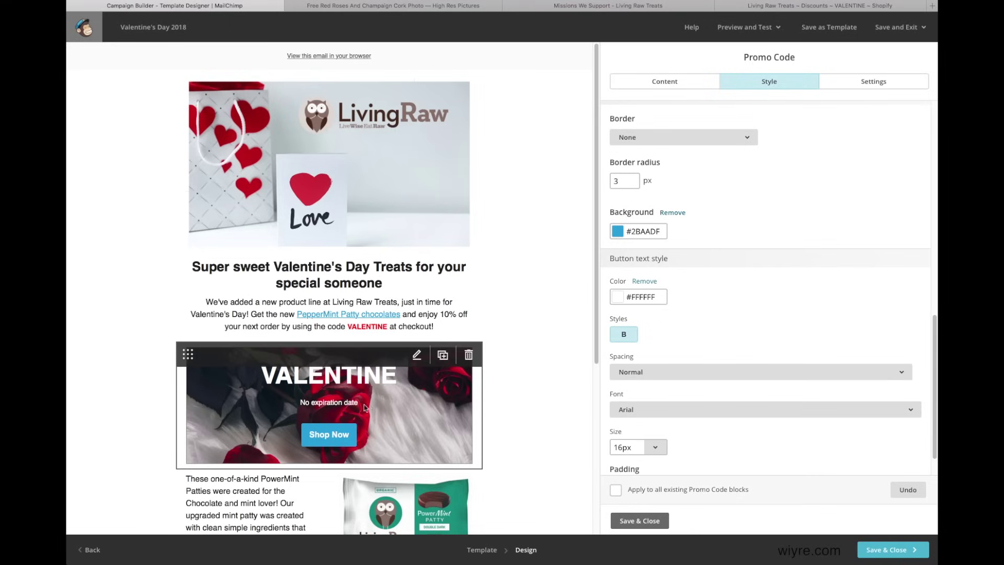
pyautogui.click(617, 231)
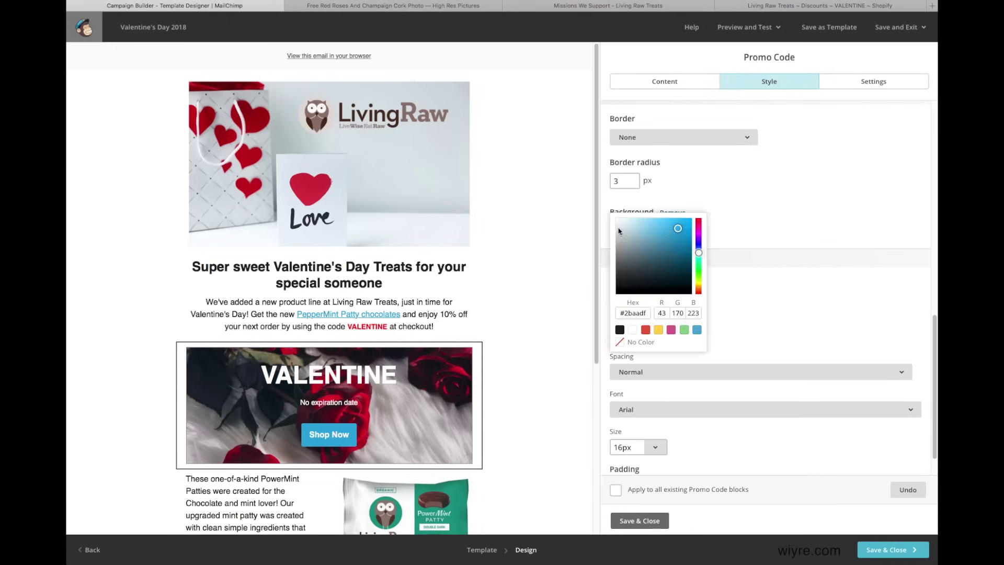
pyautogui.moveTo(701, 233)
pyautogui.mouseDown()
pyautogui.moveTo(699, 223)
pyautogui.moveTo(699, 233)
pyautogui.mouseUp()
pyautogui.click(820, 280)
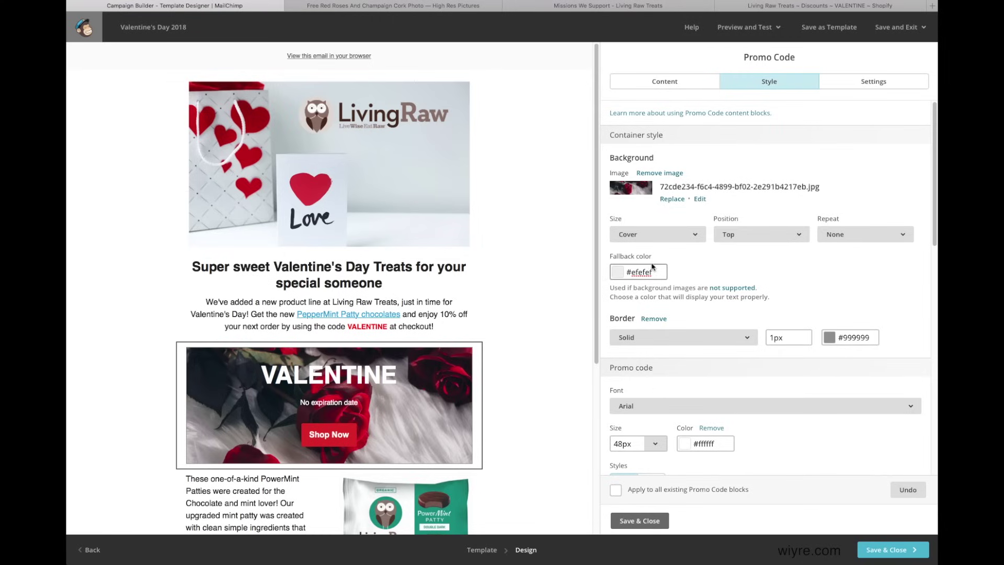
# Set the promo block's background fallback color to black, #000000, and save the block.
pyautogui.click(619, 272)
pyautogui.moveTo(619, 272); pyautogui.dragTo(605, 348)
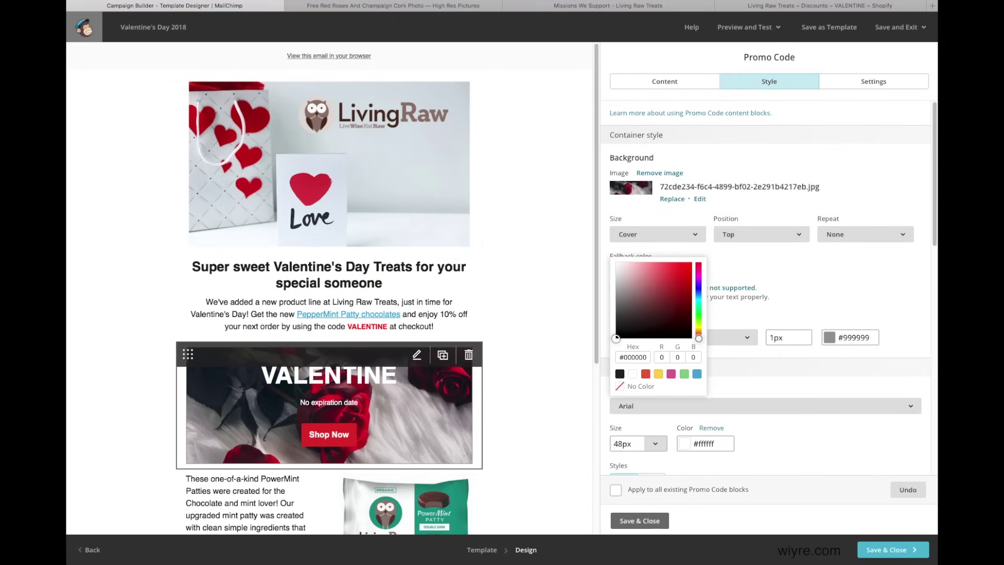
pyautogui.click(806, 281)
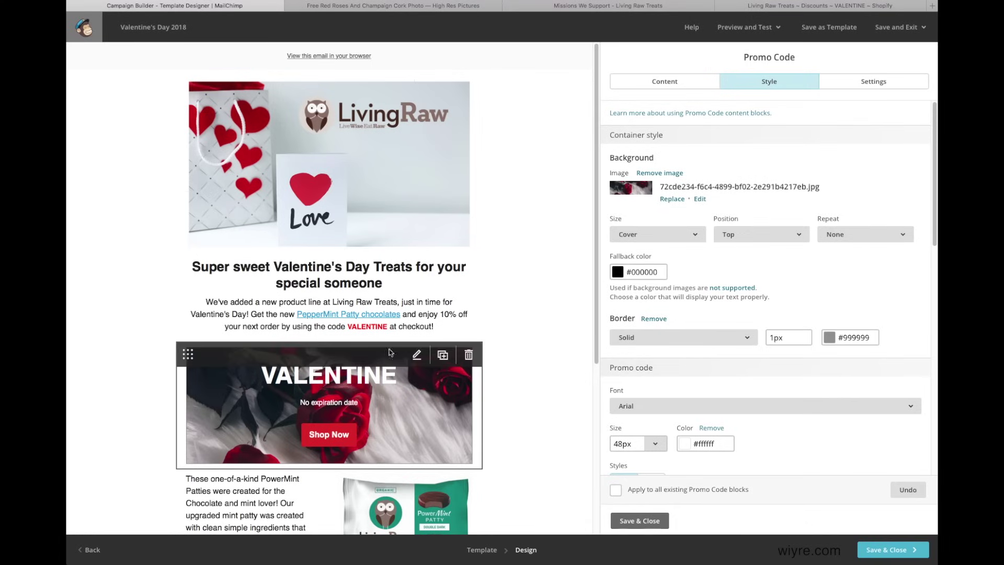
pyautogui.click(641, 521)
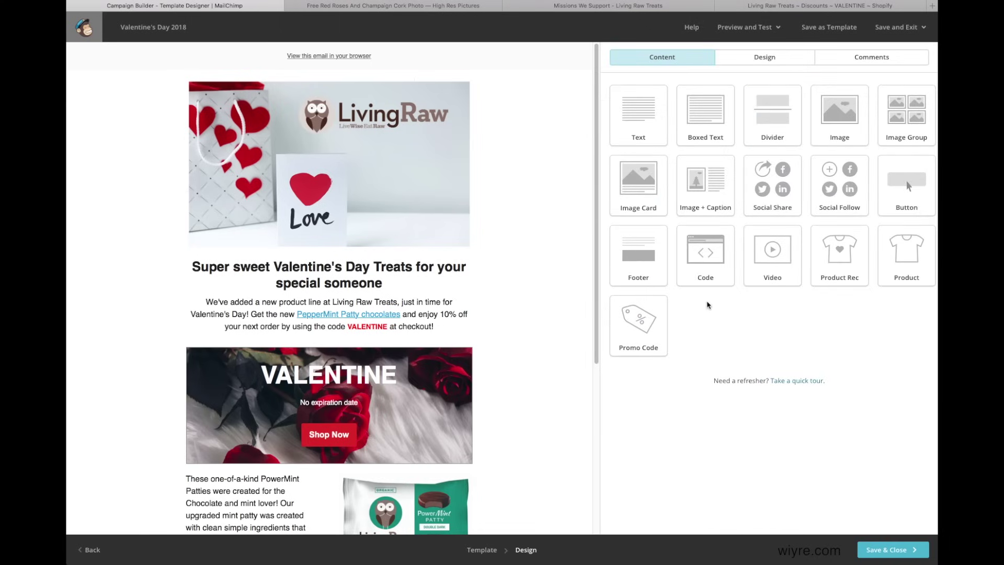
pyautogui.scroll(-3, 523, 275)
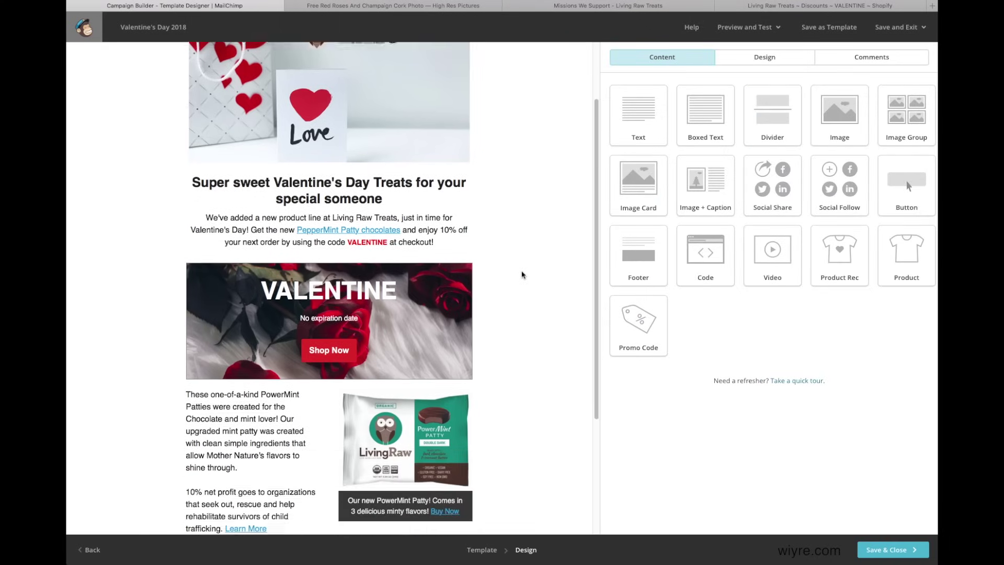
pyautogui.scroll(-2, 523, 274)
pyautogui.moveTo(321, 393)
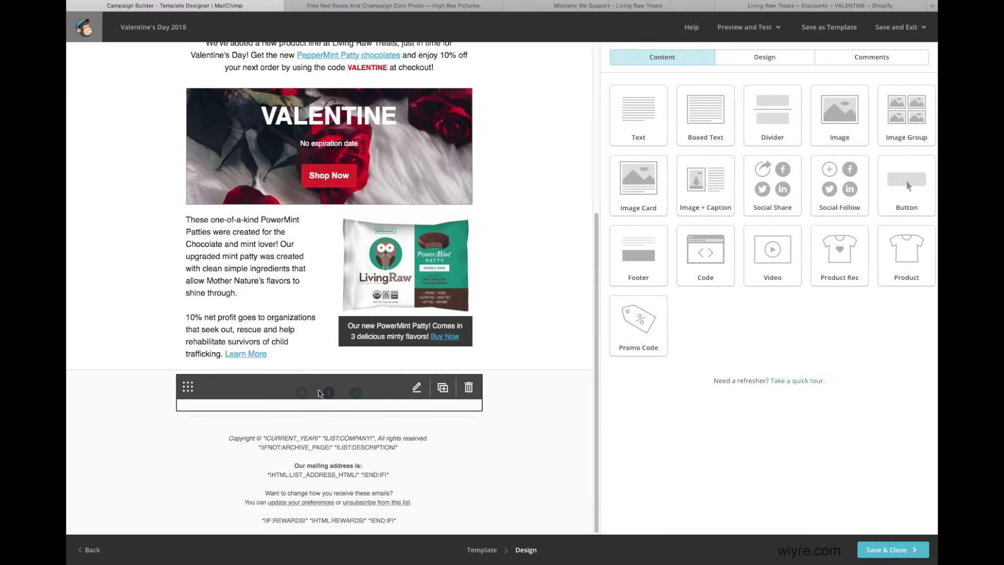
pyautogui.click(417, 388)
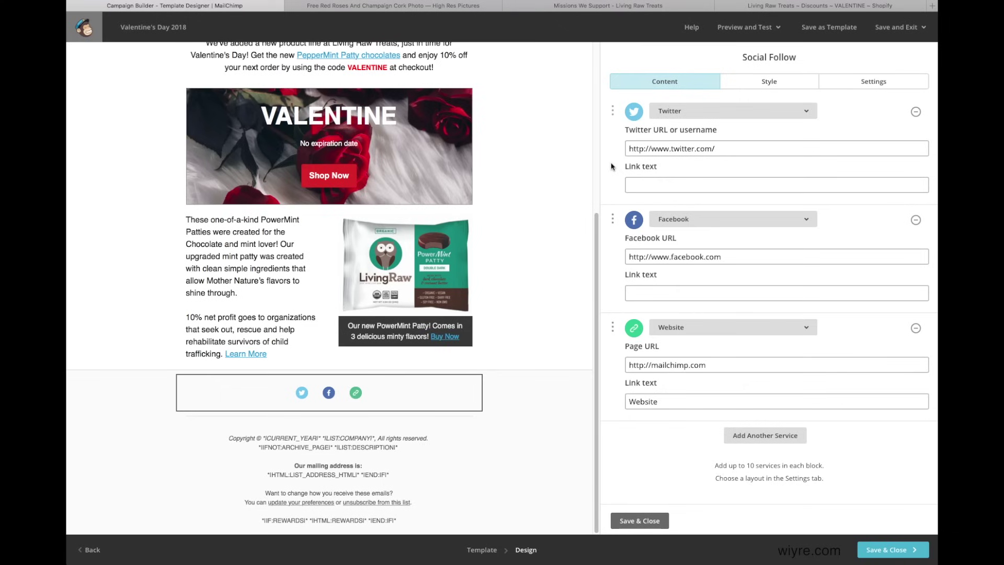
pyautogui.click(723, 149)
pyautogui.write('LivingRawTreat')
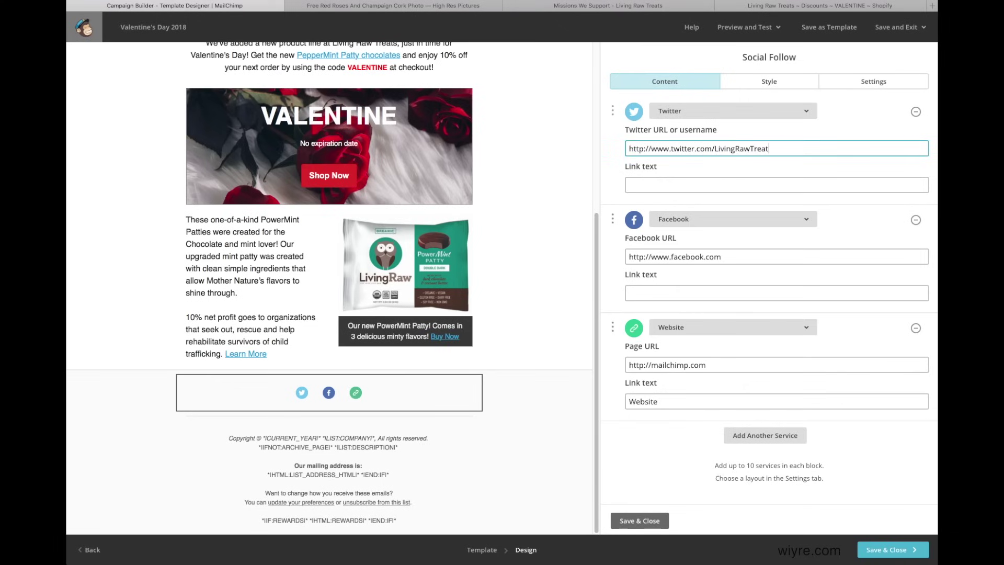
pyautogui.write('s')
pyautogui.click(733, 257)
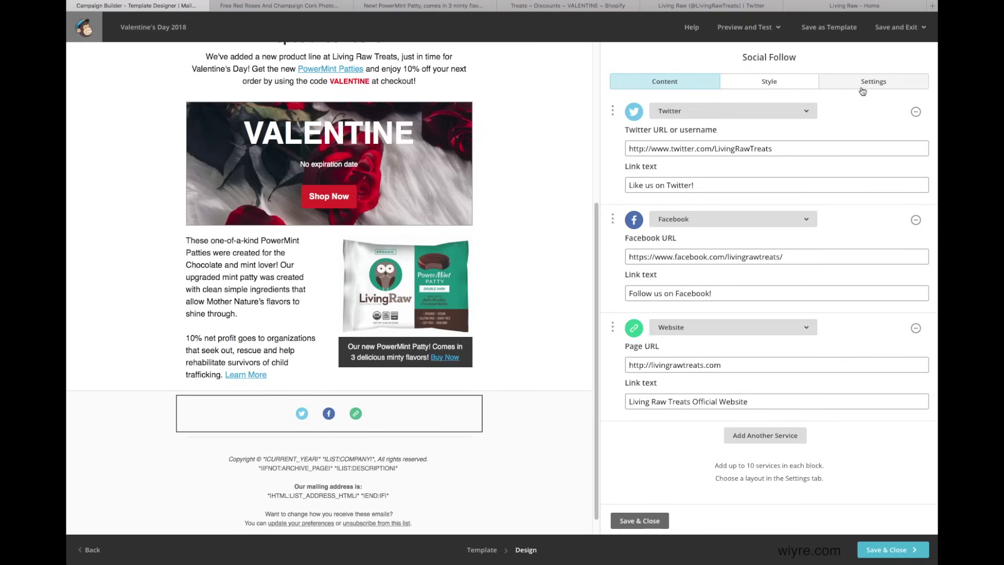
# Review the style and settings options of the footer's Social Follow block and the PowerMint Patties text block.
pyautogui.click(764, 82)
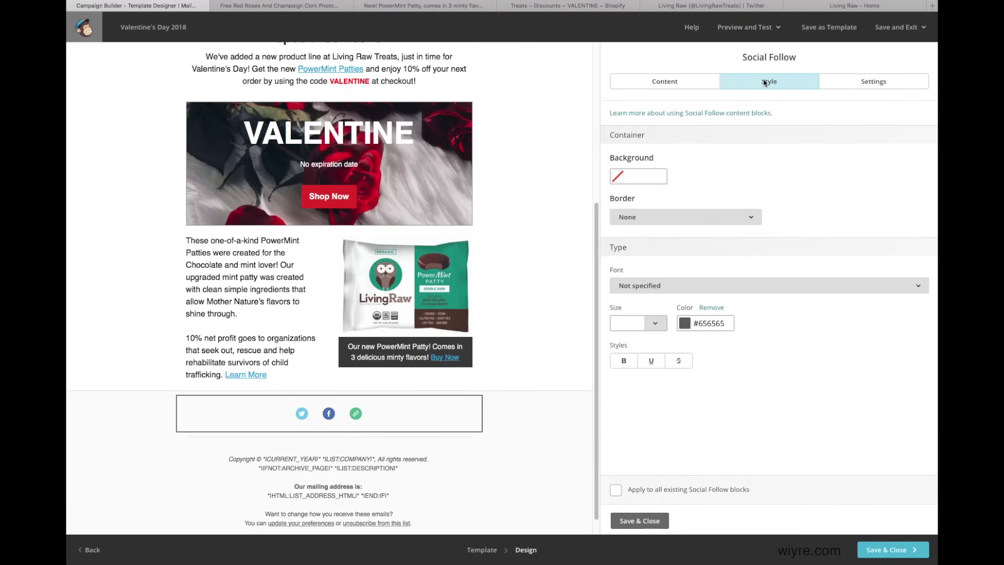
pyautogui.click(864, 92)
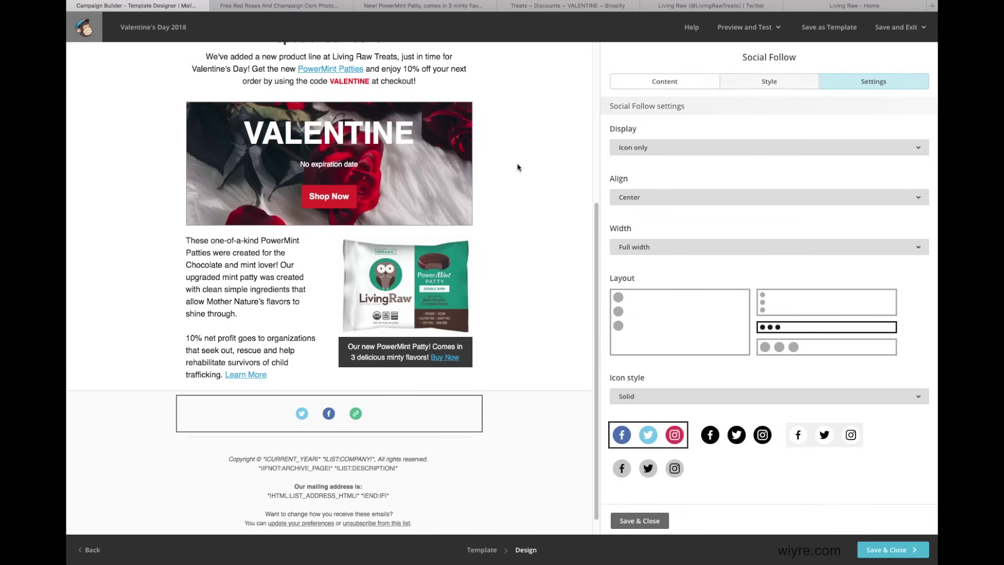
pyautogui.click(266, 280)
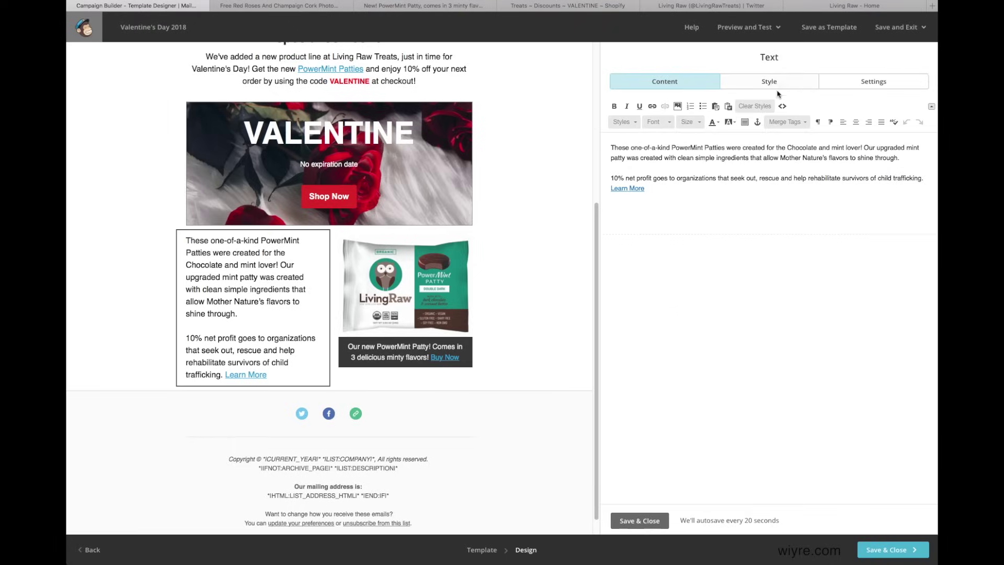
pyautogui.click(778, 86)
pyautogui.click(874, 81)
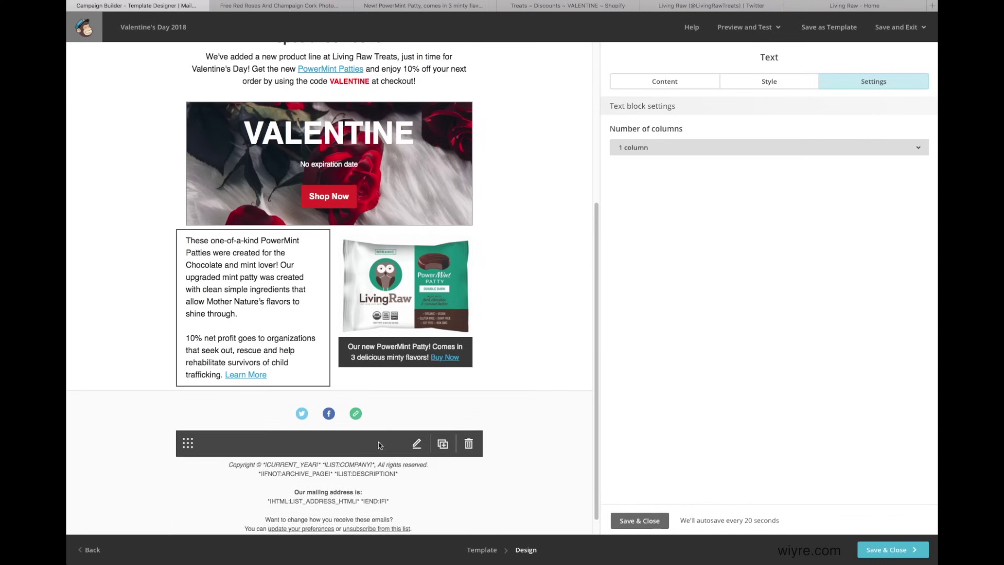
# Open the Footer block and review its content, style and column settings.
pyautogui.click(419, 464)
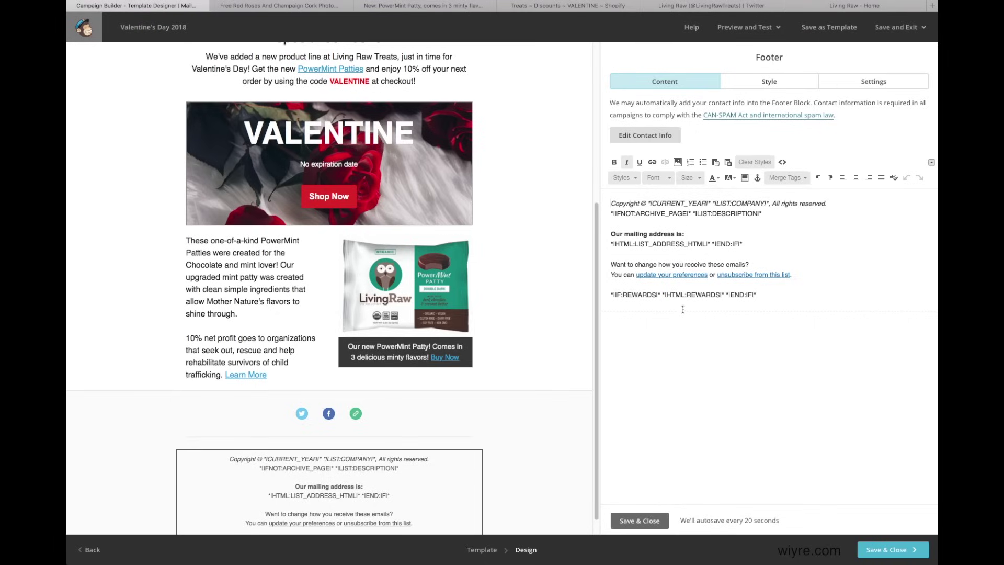
pyautogui.click(769, 82)
pyautogui.click(848, 82)
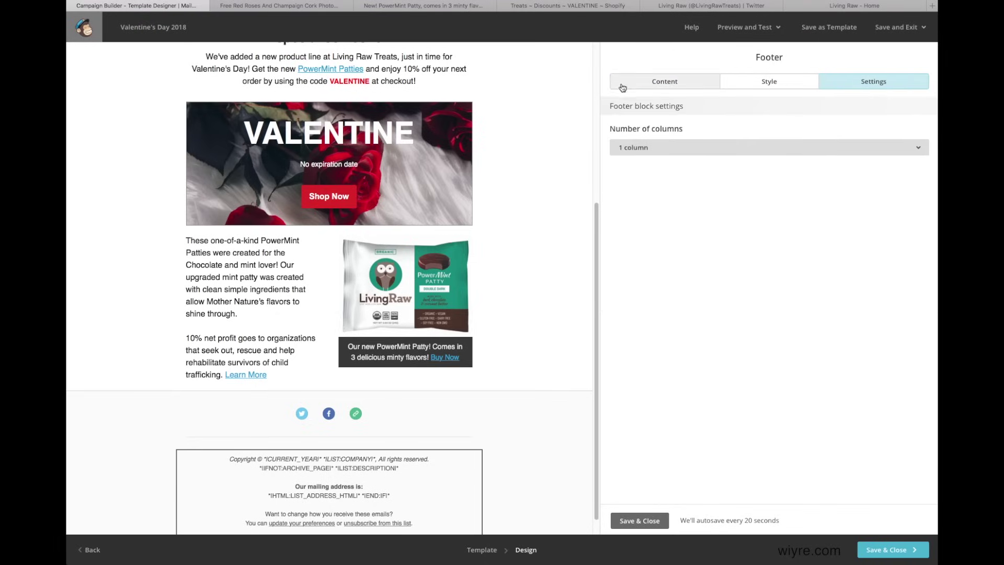
pyautogui.click(675, 82)
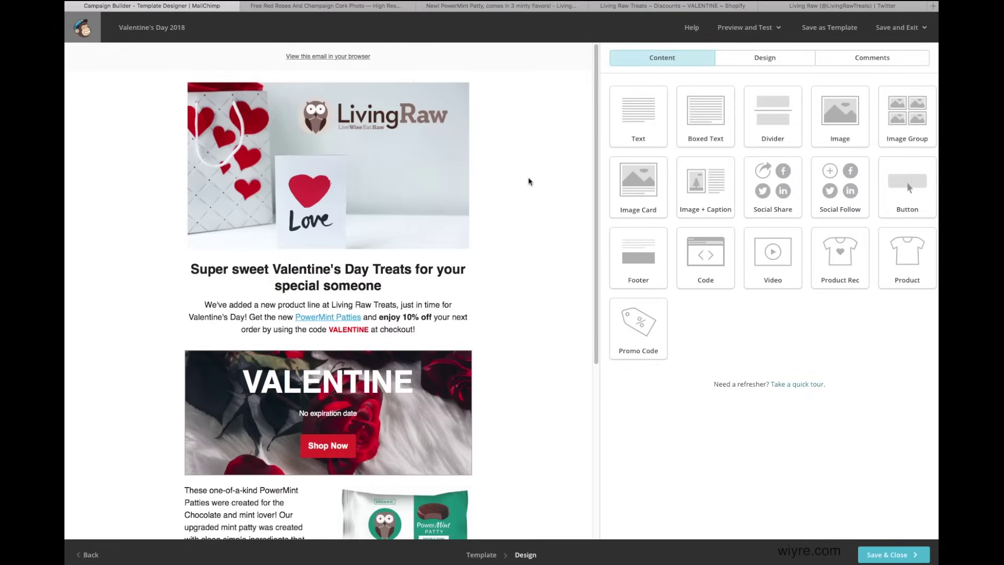
pyautogui.scroll(-3, 552, 251)
pyautogui.scroll(3, 406, 399)
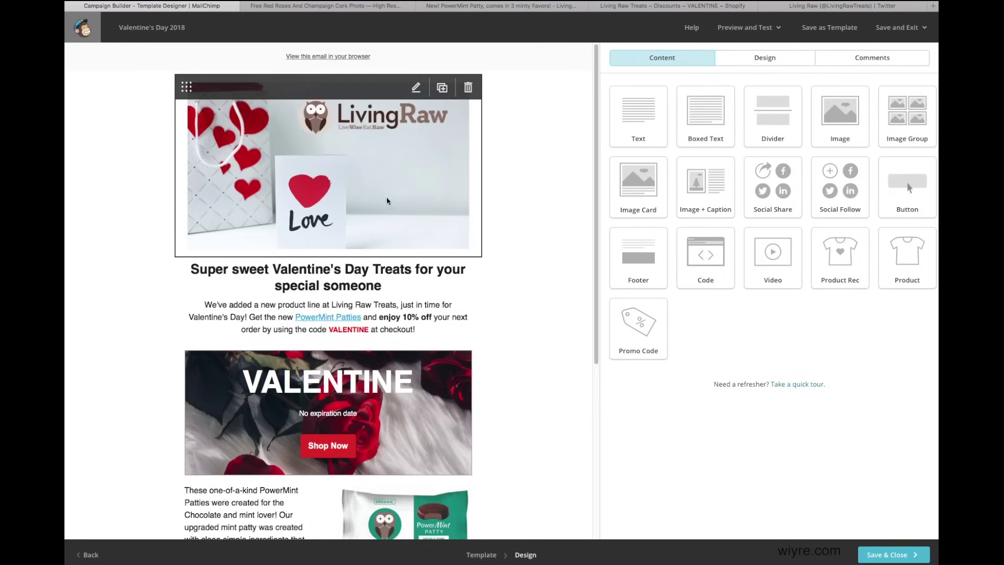
pyautogui.click(416, 87)
pyautogui.click(722, 134)
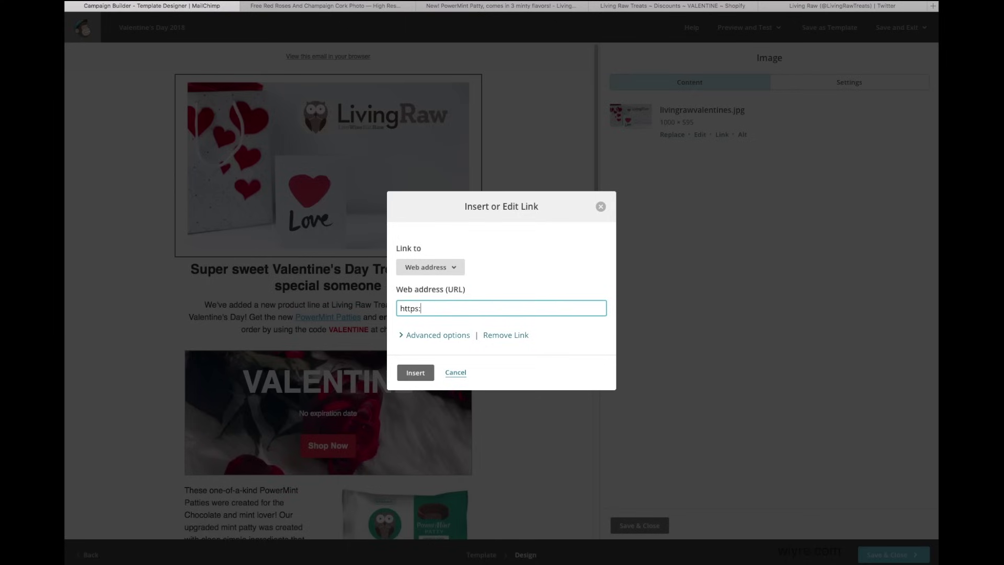
pyautogui.press('Escape')
pyautogui.scroll(-3, 531, 406)
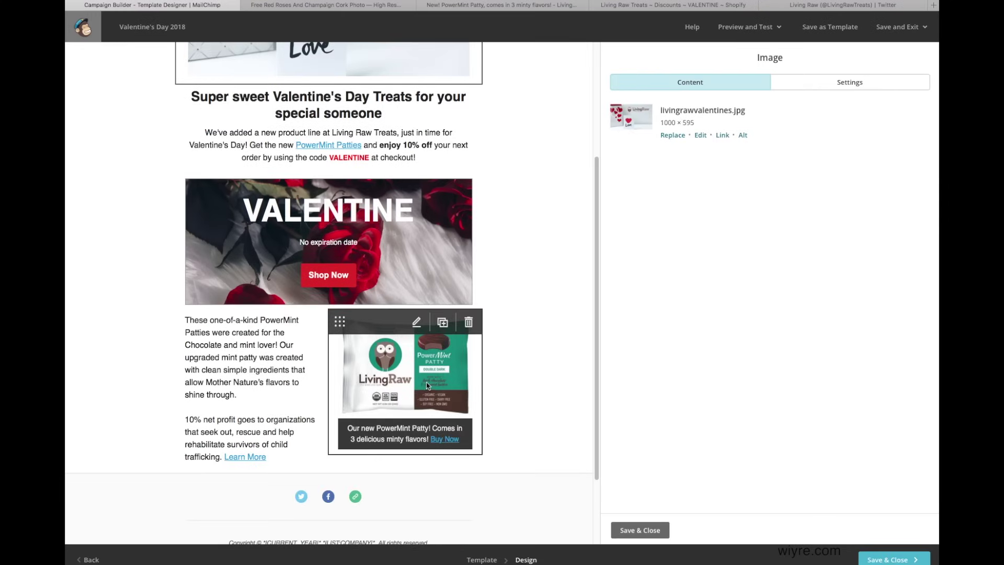
pyautogui.click(417, 323)
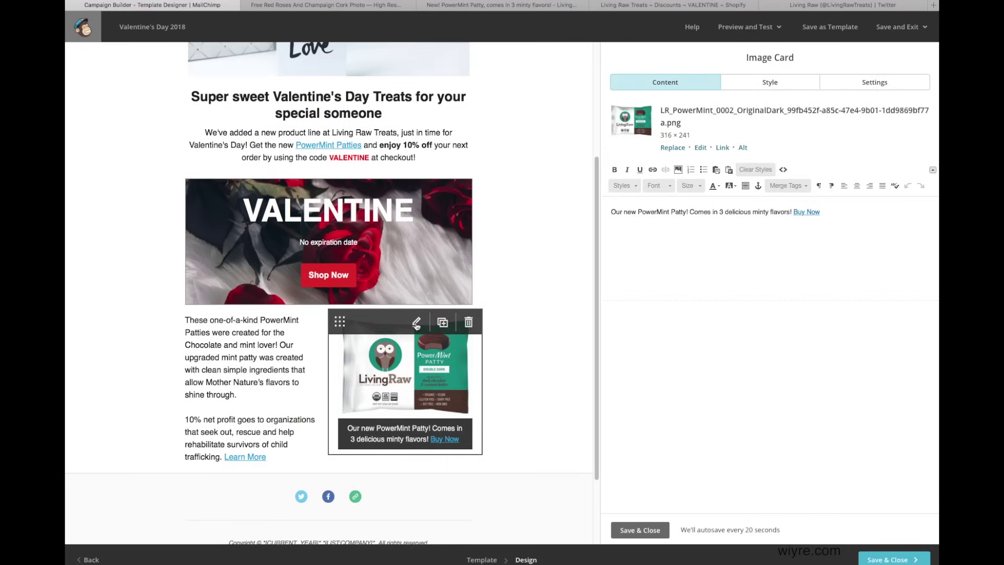
pyautogui.click(723, 148)
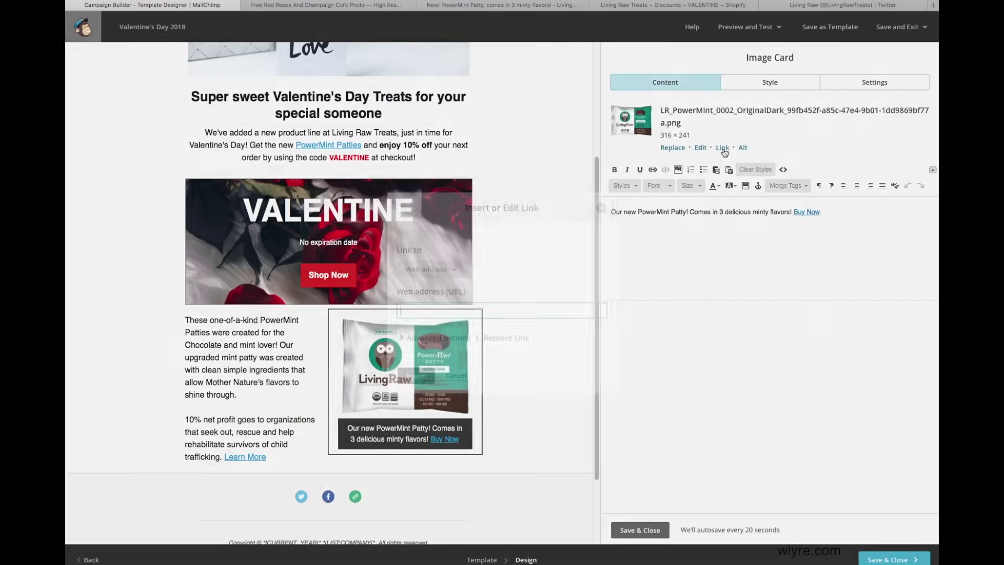
pyautogui.write('https://www.livingrawtreats.com')
pyautogui.click(416, 375)
pyautogui.click(534, 393)
# Preview the email in the desktop, mobile and inbox views, scroll through the mobile version, and leave preview mode.
pyautogui.scroll(5, 538, 387)
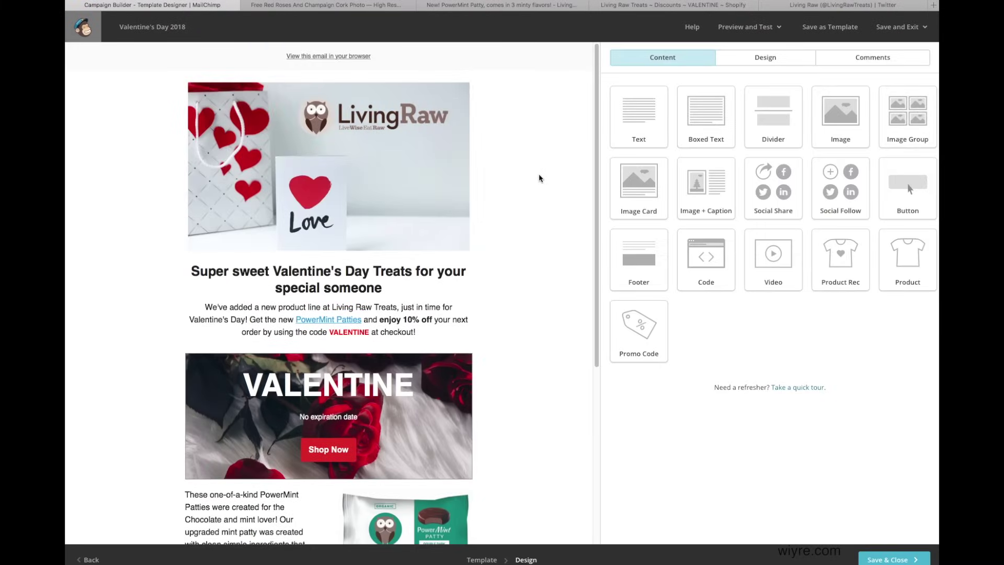
pyautogui.click(751, 30)
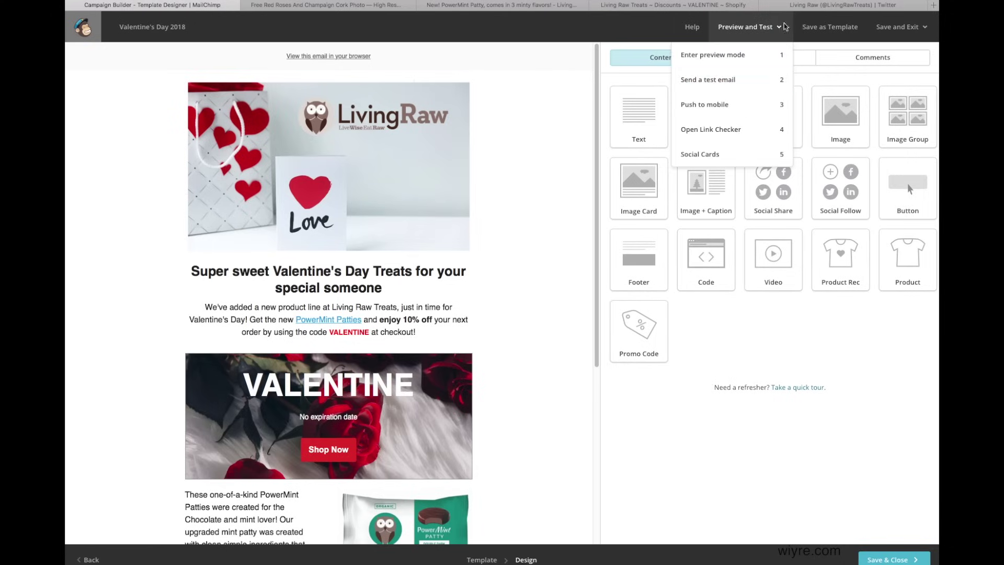
pyautogui.click(727, 61)
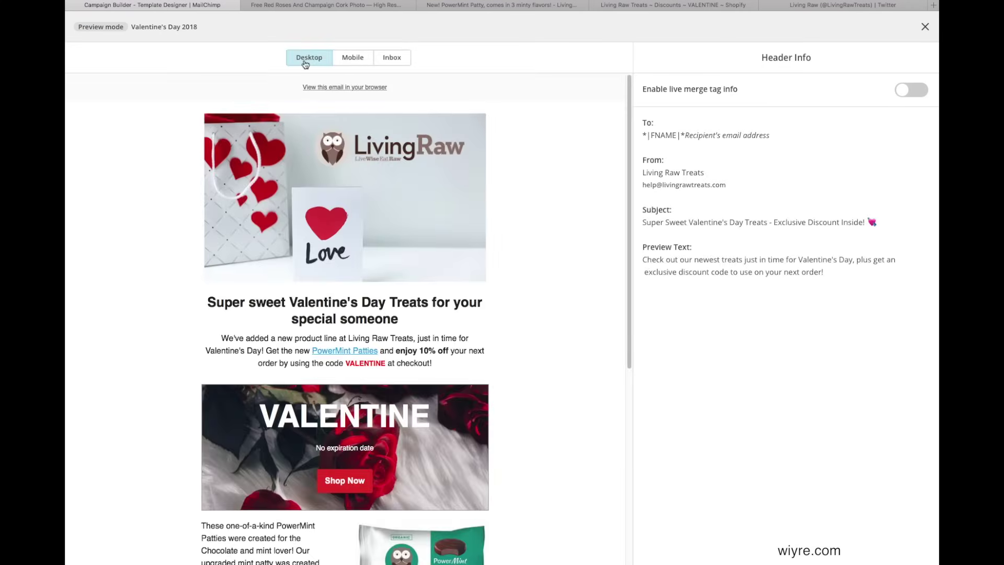
pyautogui.click(366, 58)
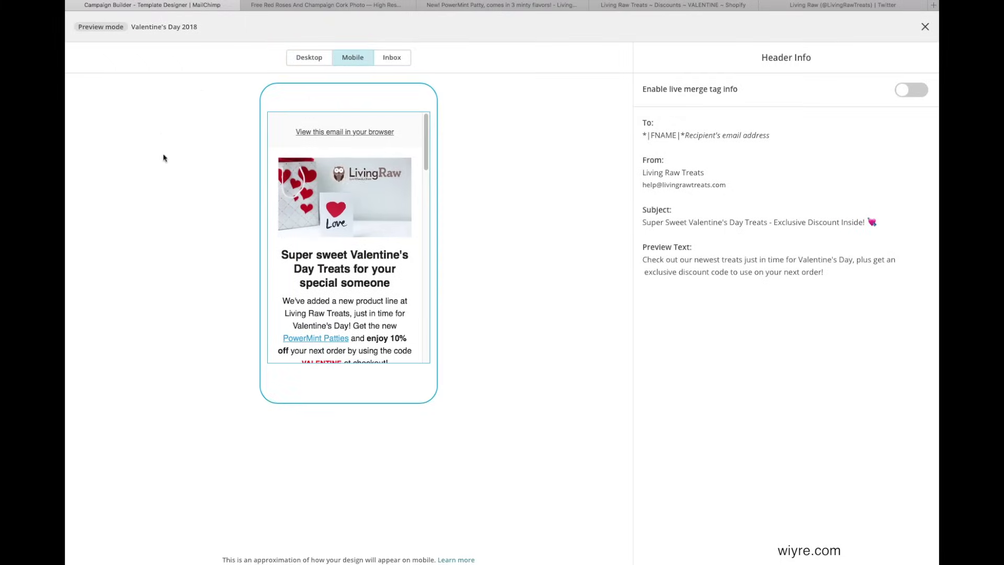
pyautogui.click(392, 59)
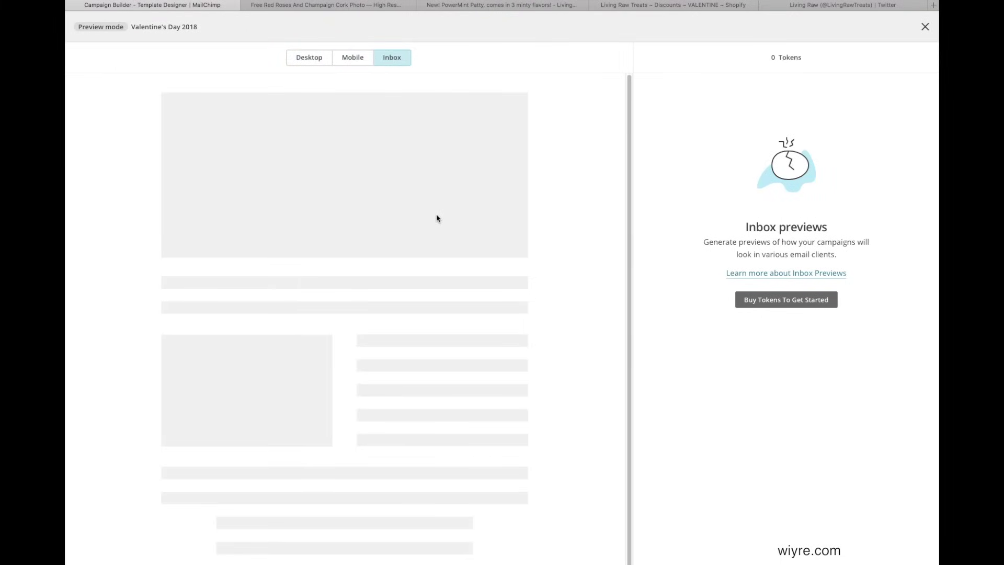
pyautogui.click(352, 60)
pyautogui.scroll(-5, 345, 236)
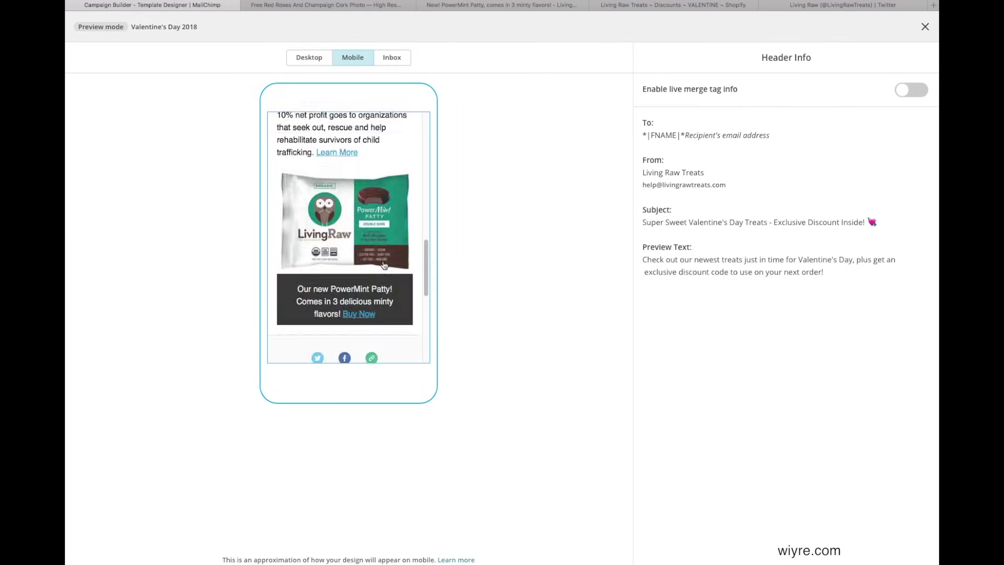
pyautogui.click(309, 57)
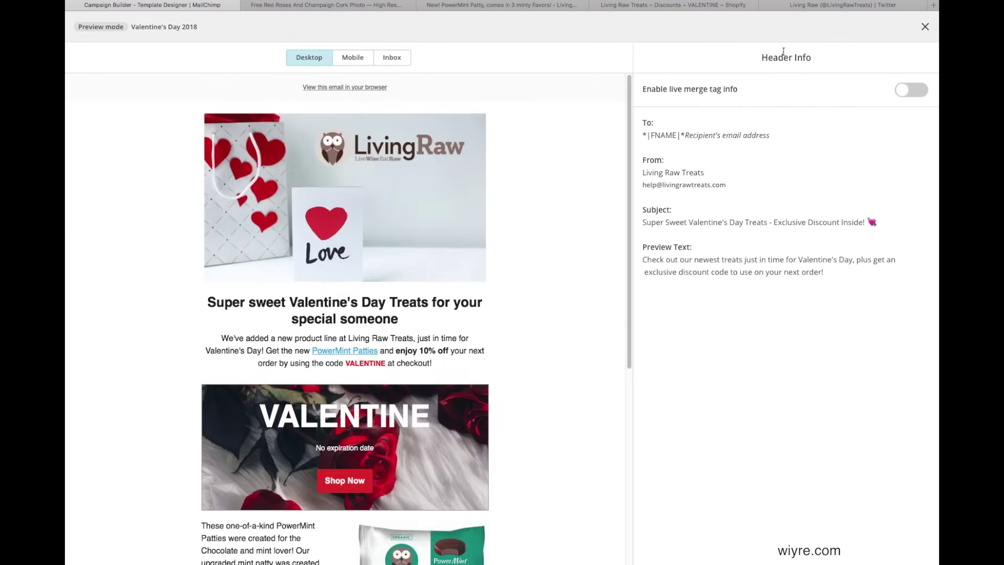
pyautogui.click(926, 27)
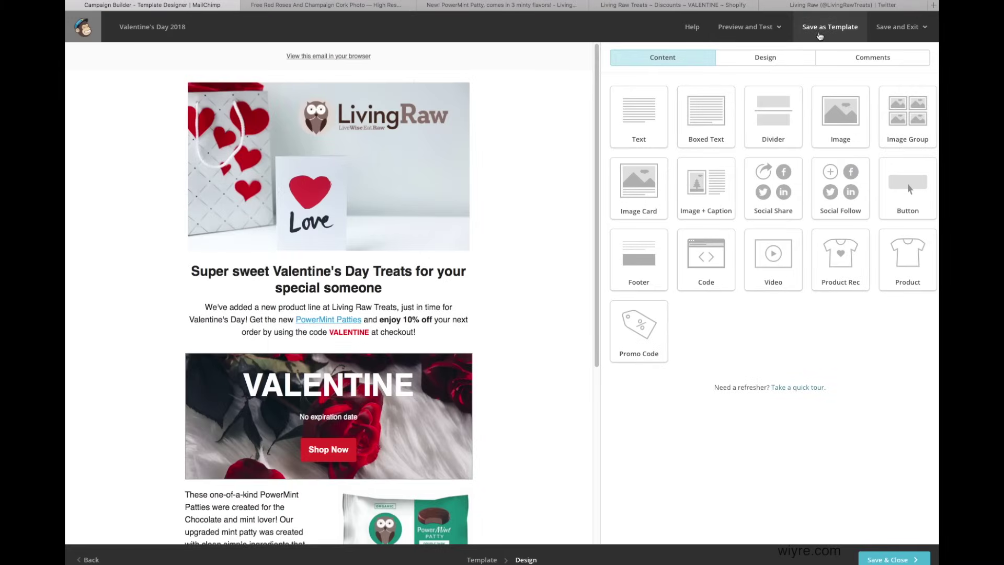
# Run the Link Checker and locate the browser view, PowerMint, Shop Now and Buy Now links in the email.
pyautogui.click(766, 31)
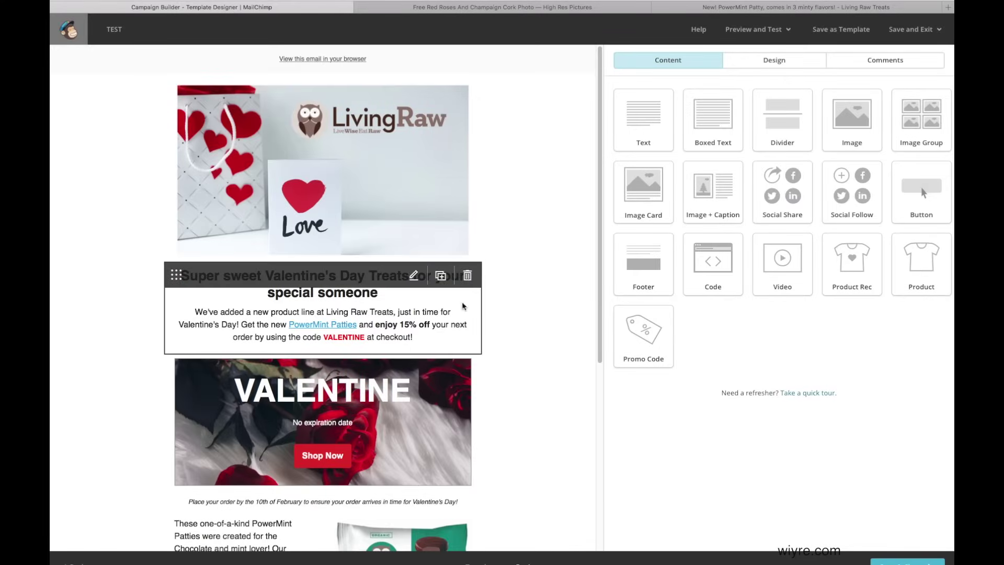
pyautogui.click(788, 31)
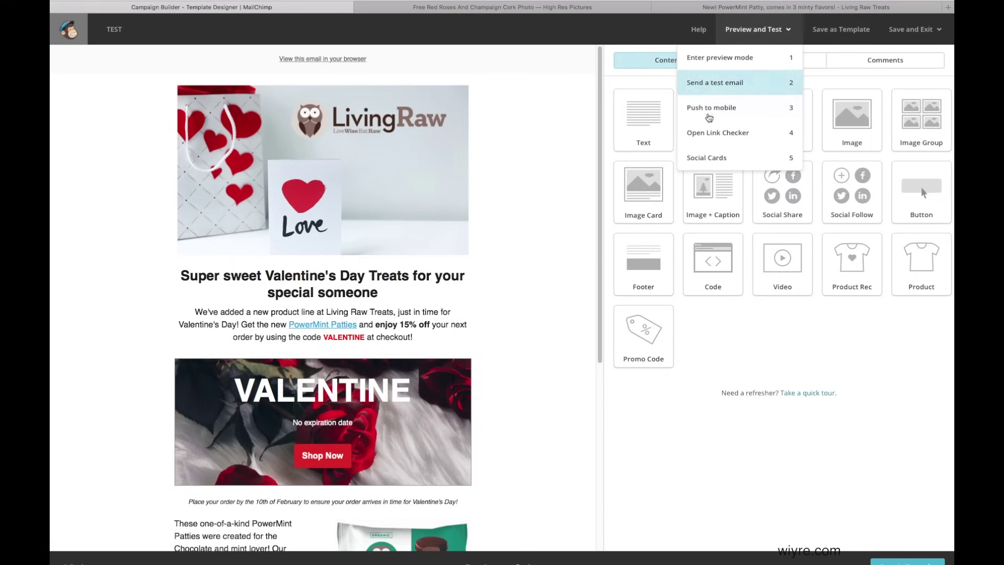
pyautogui.click(717, 132)
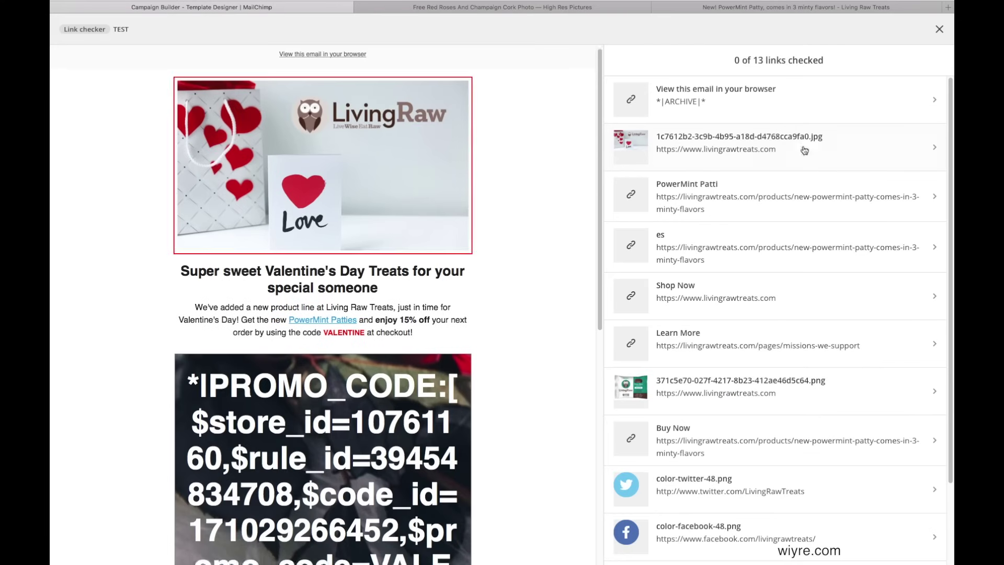
pyautogui.click(618, 90)
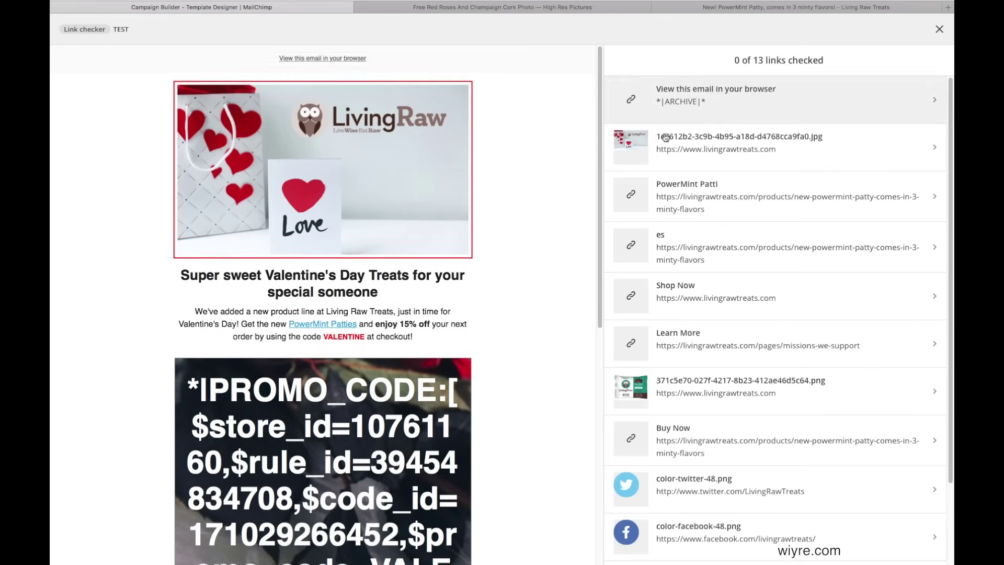
pyautogui.click(667, 196)
pyautogui.click(669, 306)
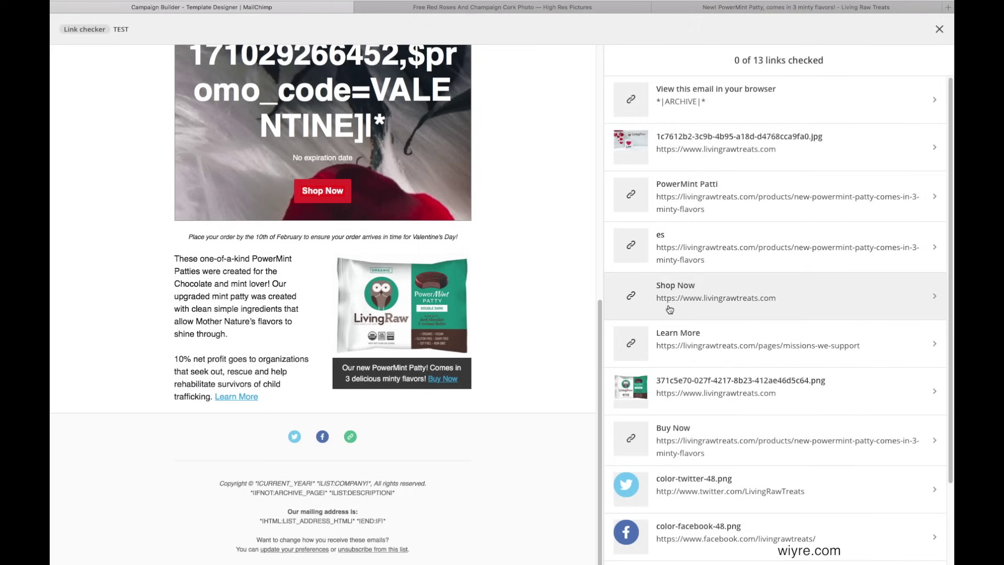
pyautogui.click(691, 449)
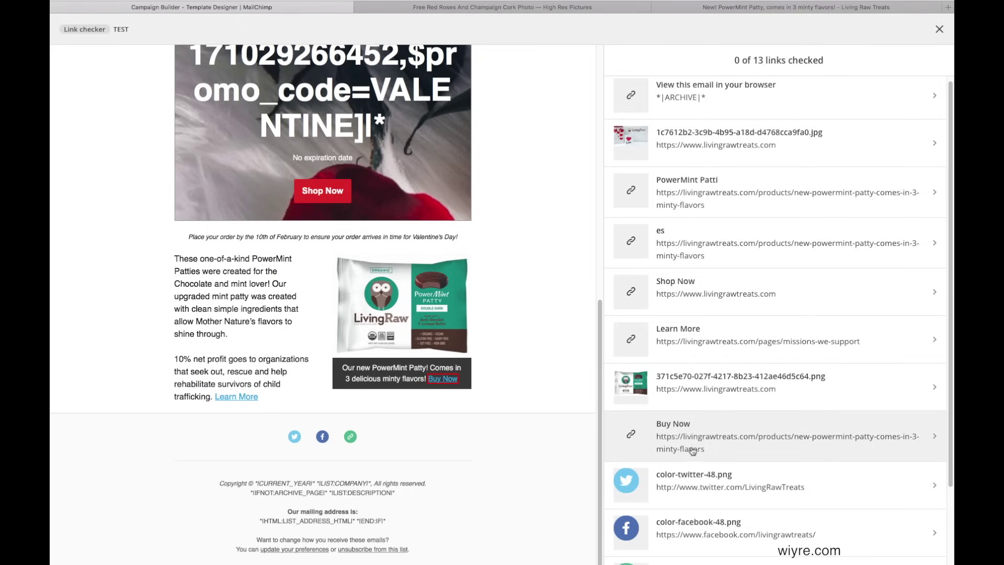
# Examine the Twitter icon's link details and destination preview, open its link for editing, and return to the details without changes.
pyautogui.scroll(-4, 692, 451)
pyautogui.click(806, 385)
pyautogui.click(807, 384)
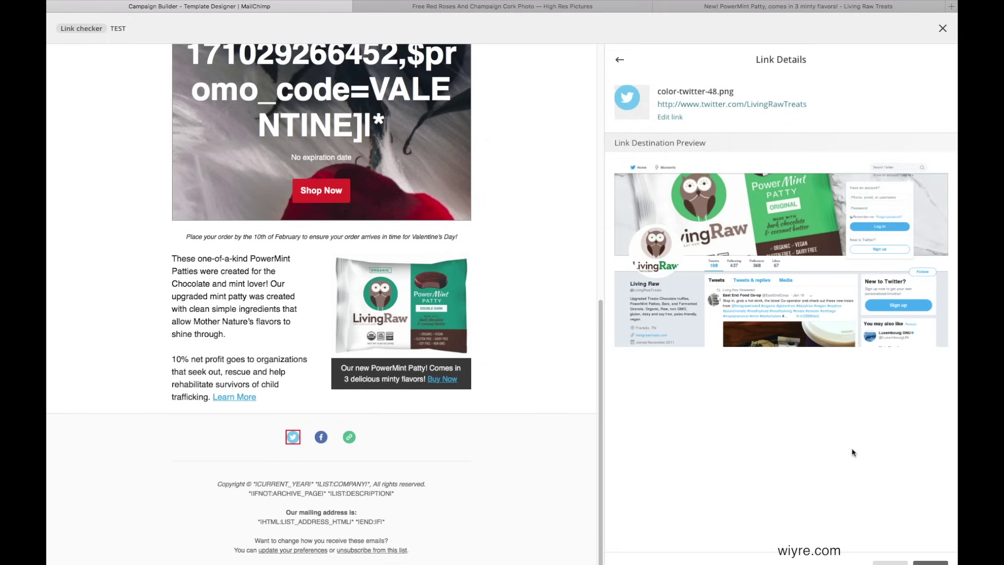
pyautogui.click(672, 117)
pyautogui.click(634, 168)
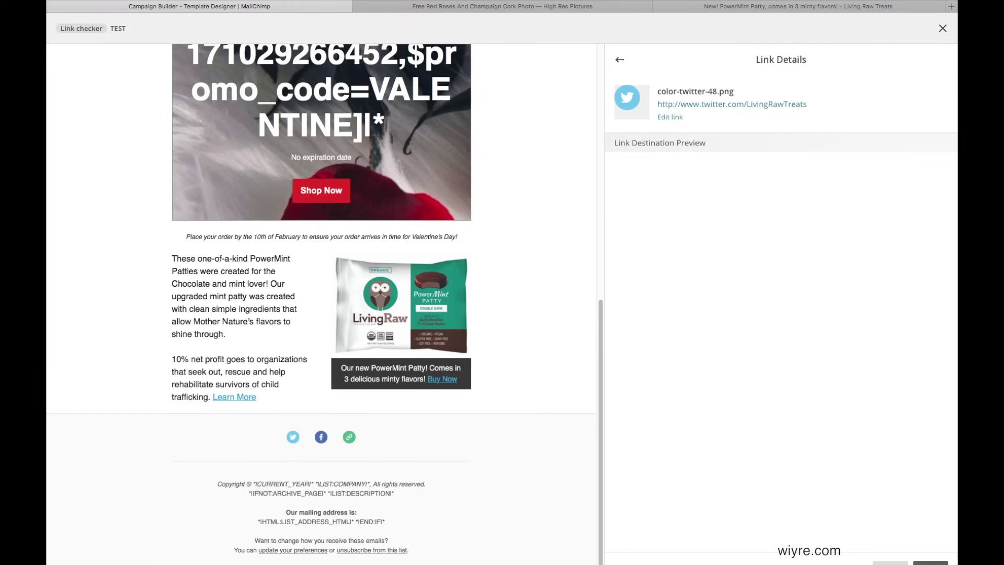
# Step through the link details from the Twitter icon to the unsubscribe link and close the Link Checker.
pyautogui.click(930, 563)
pyautogui.click(930, 563)
pyautogui.click(930, 563)
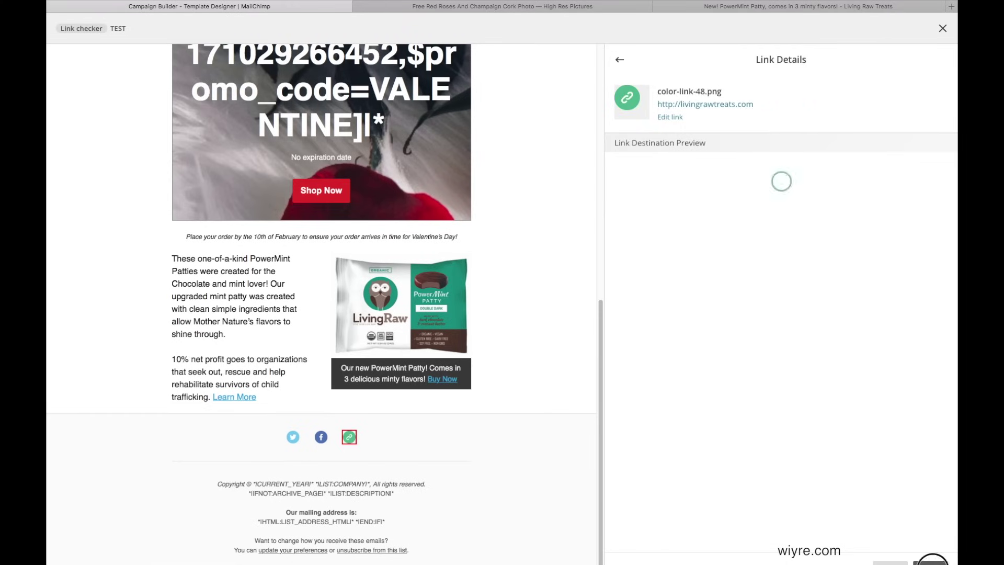
pyautogui.click(931, 563)
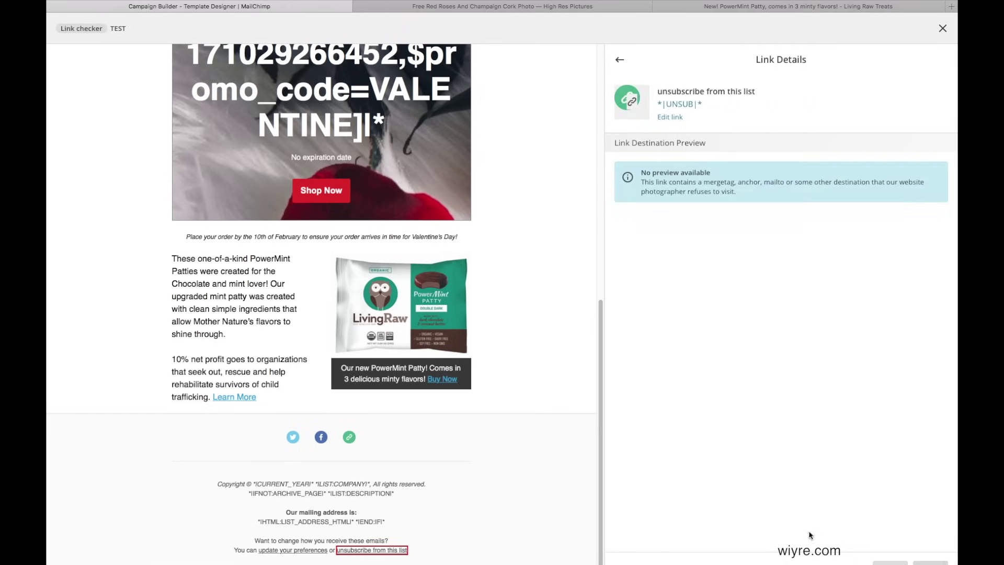
pyautogui.click(943, 28)
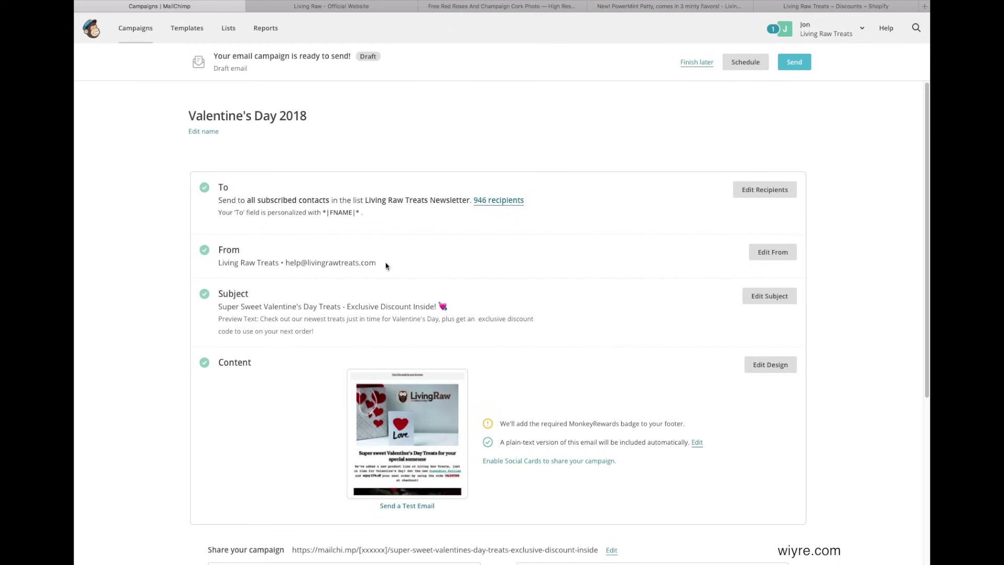
# Review the campaign summary's recipients, sender, subject and content sections, and highlight the MonkeyRewards badge notice.
pyautogui.scroll(-1, 206, 278)
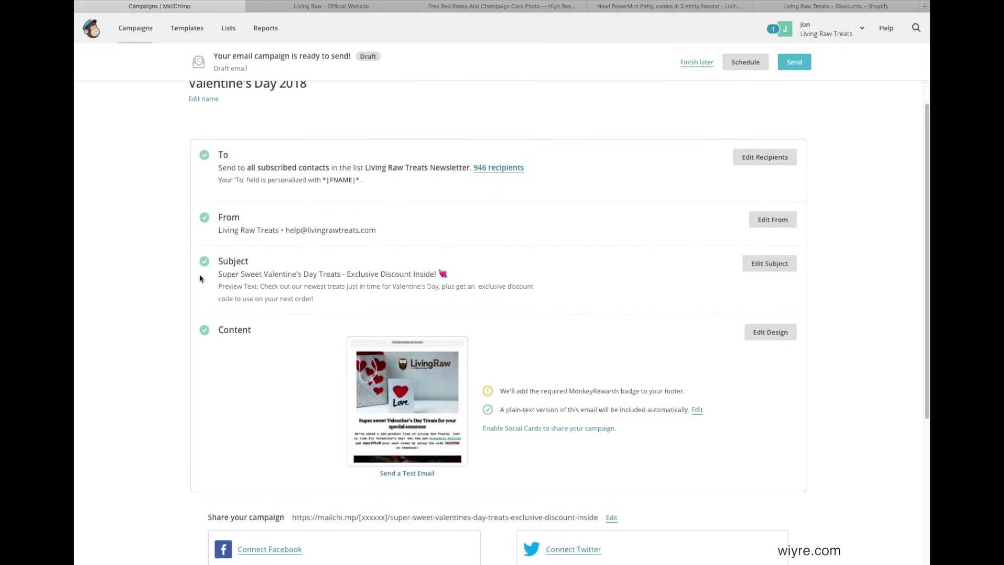
pyautogui.scroll(-2, 466, 272)
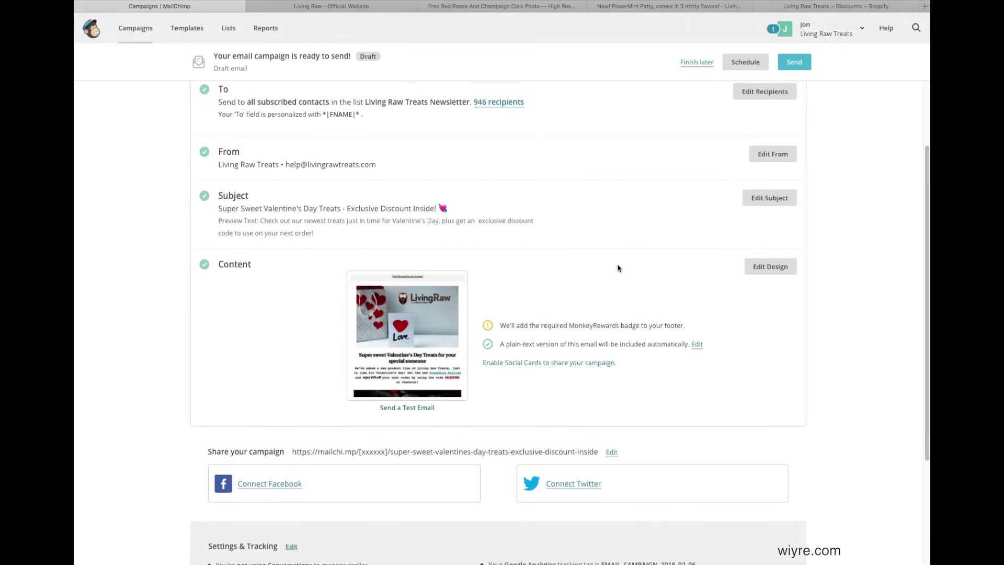
pyautogui.scroll(-2, 252, 305)
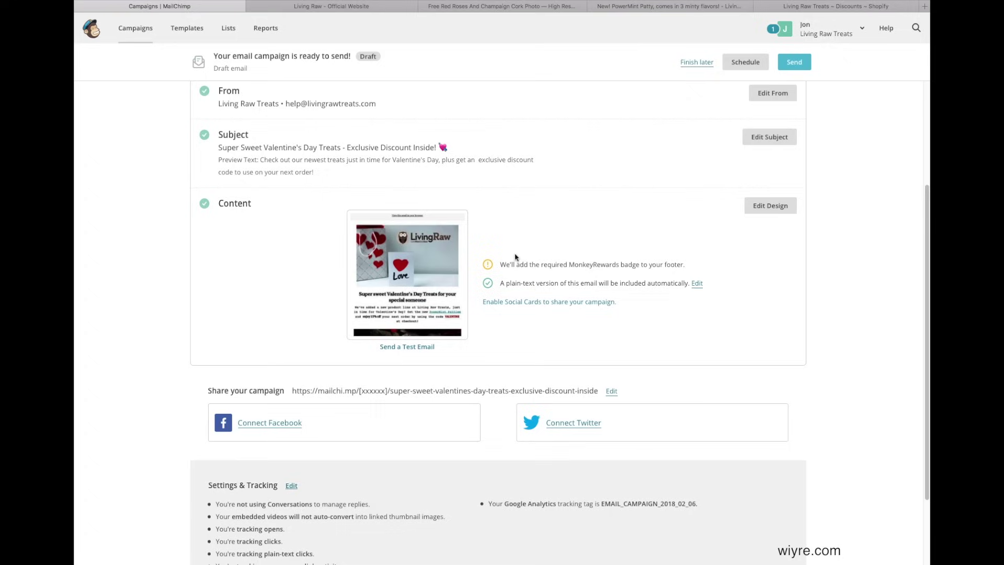
pyautogui.moveTo(501, 265); pyautogui.dragTo(685, 264)
pyautogui.click(689, 267)
pyautogui.moveTo(500, 267); pyautogui.dragTo(688, 265)
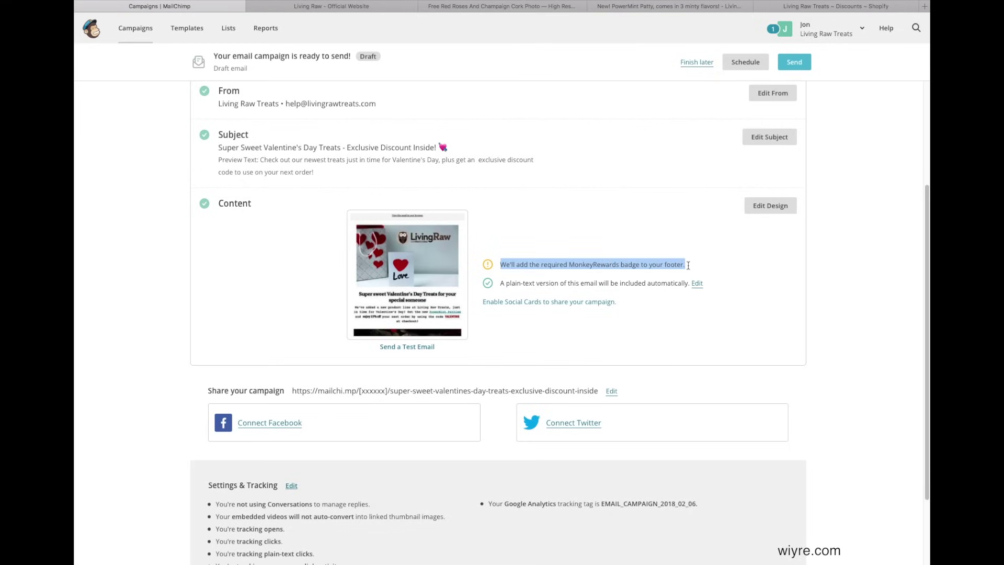
# Preview the campaign email, open its Shop Now link in a separate browser tab, and return to the campaign summary.
pyautogui.click(622, 230)
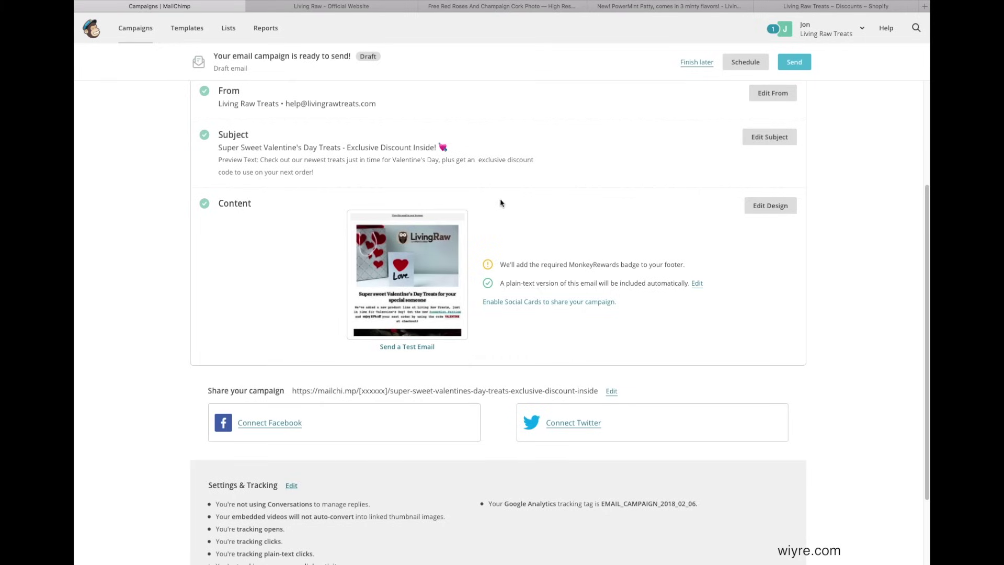
pyautogui.click(407, 283)
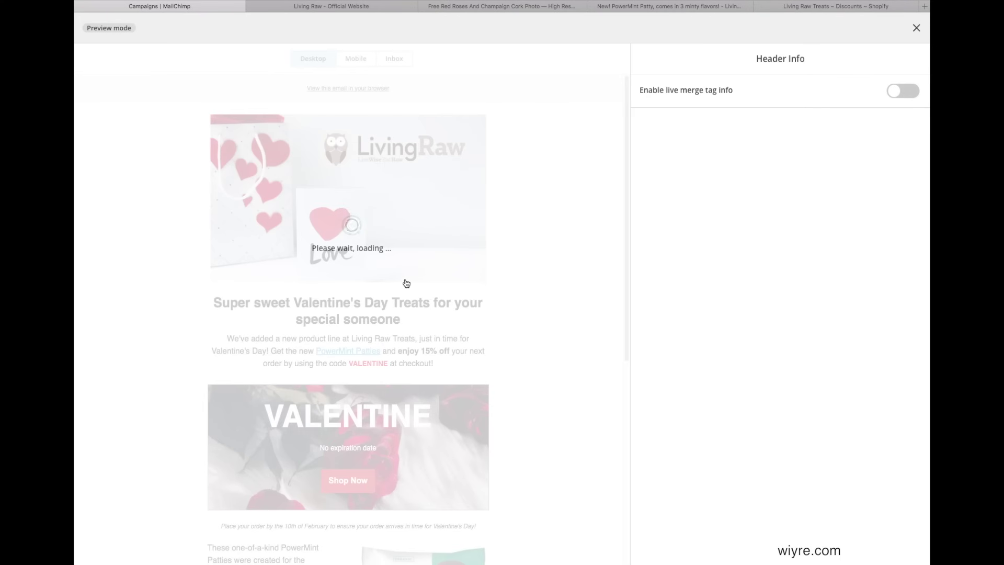
pyautogui.scroll(-5, 393, 269)
pyautogui.rightClick(348, 289)
pyautogui.click(363, 295)
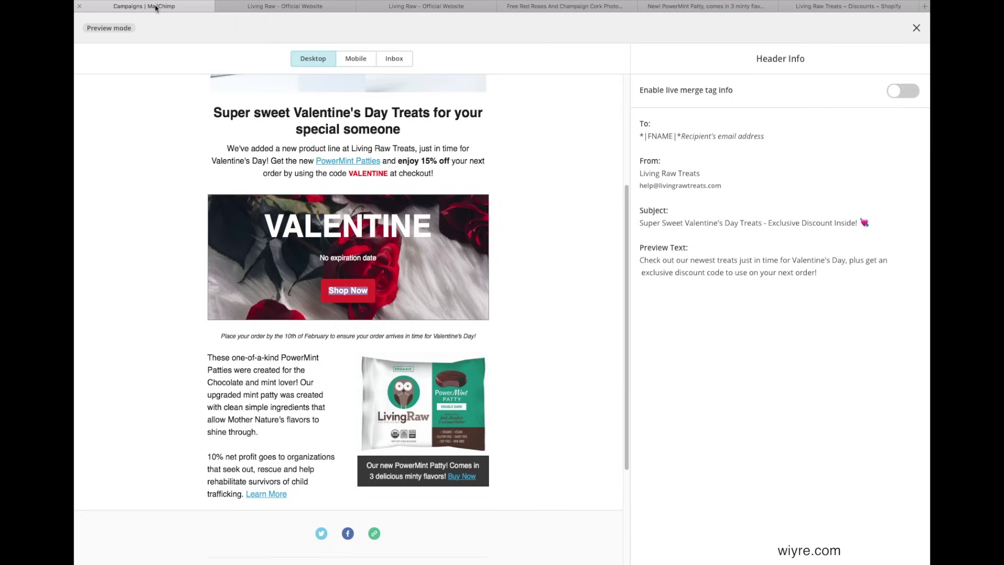
pyautogui.click(917, 30)
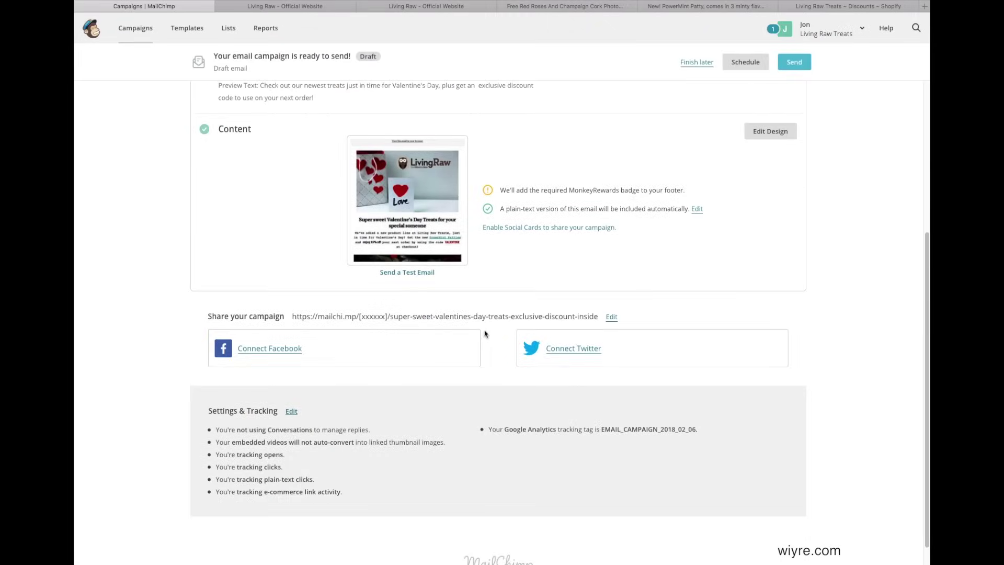
# Recheck the campaign summary, verify the recipient list in the launch confirmation, and send the campaign immediately to the Living Raw Treats Newsletter list.
pyautogui.scroll(5, 484, 335)
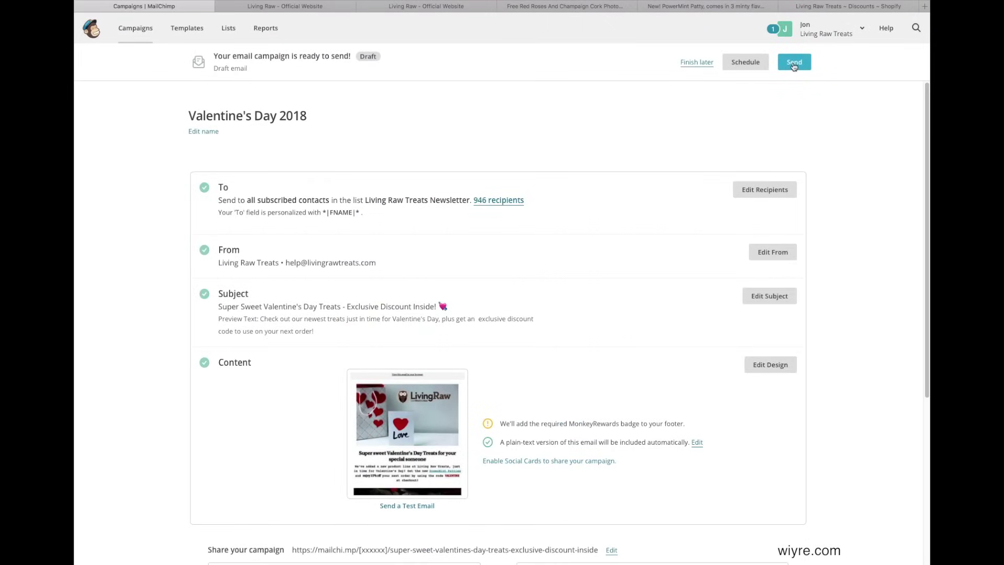
pyautogui.scroll(-5, 711, 199)
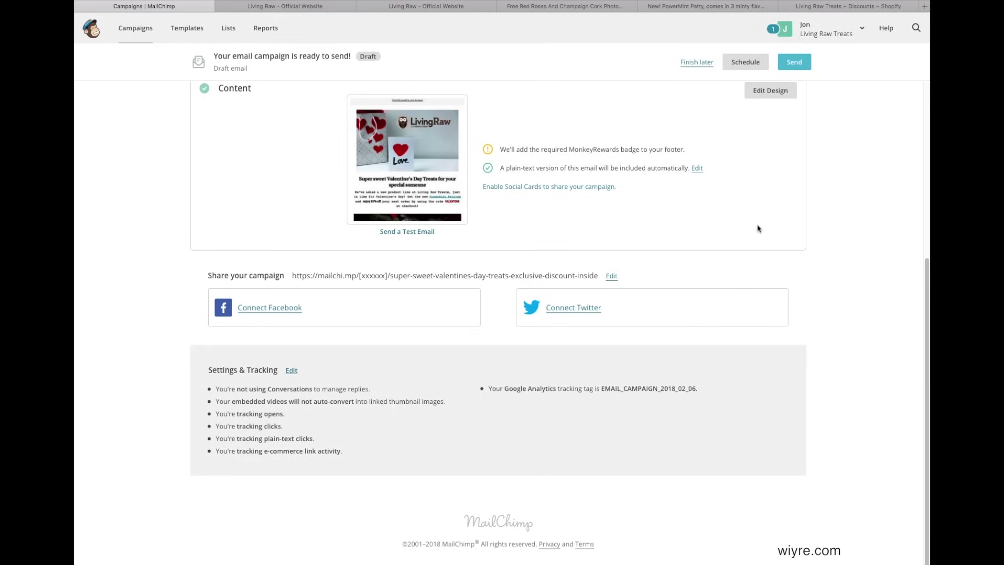
pyautogui.scroll(5, 759, 229)
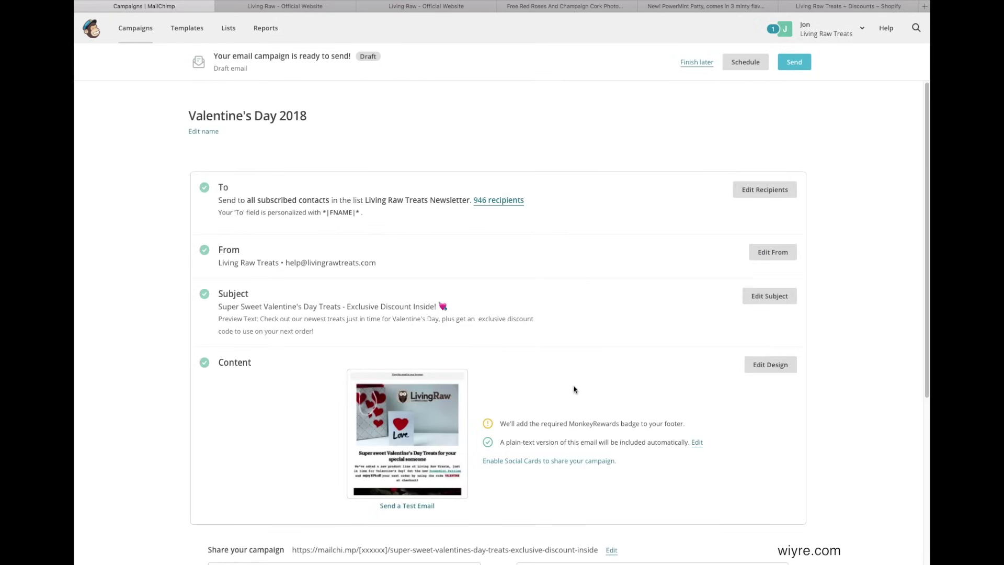
pyautogui.click(790, 67)
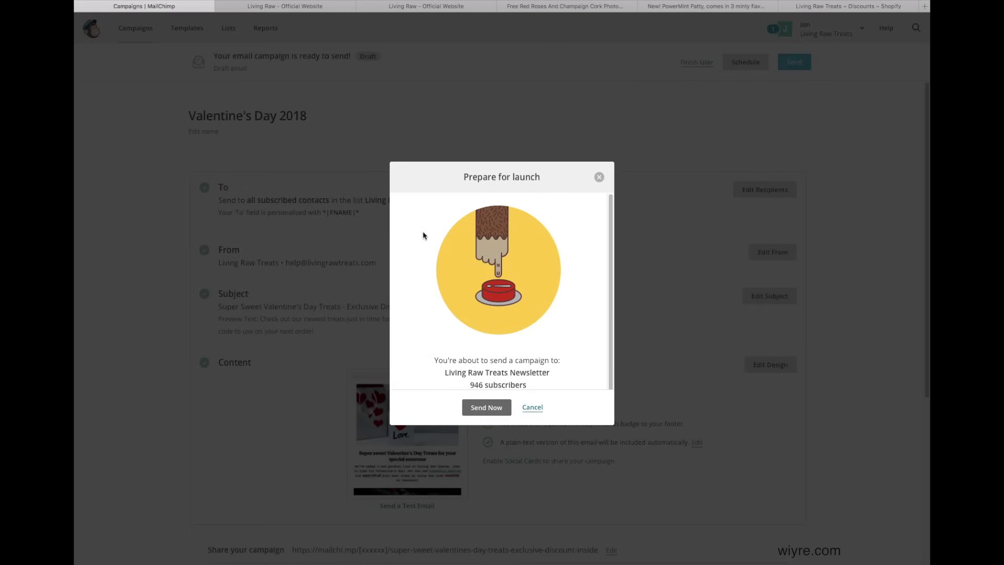
pyautogui.scroll(-2, 424, 235)
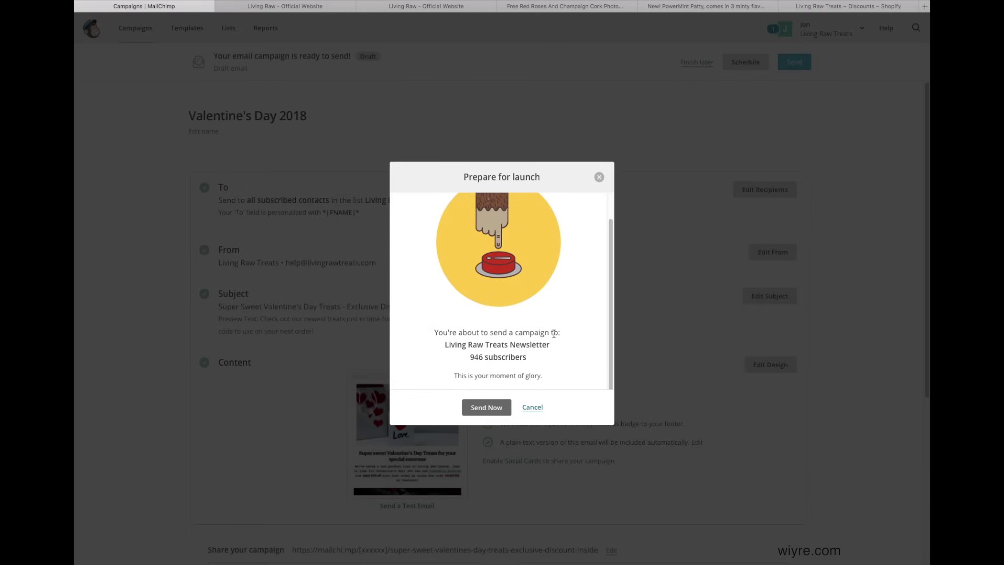
pyautogui.moveTo(439, 343); pyautogui.dragTo(556, 343)
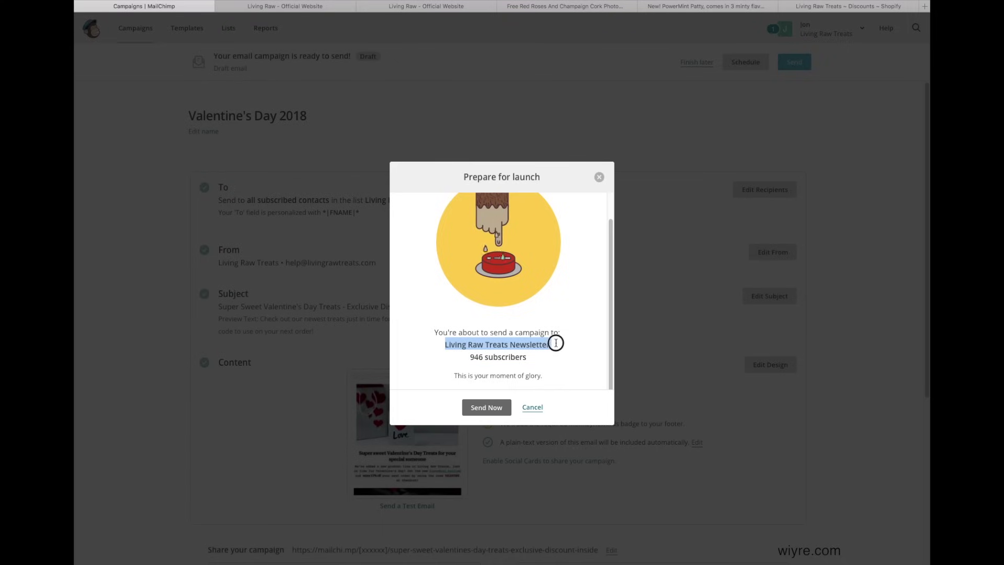
pyautogui.moveTo(470, 358); pyautogui.dragTo(547, 359)
pyautogui.click(561, 357)
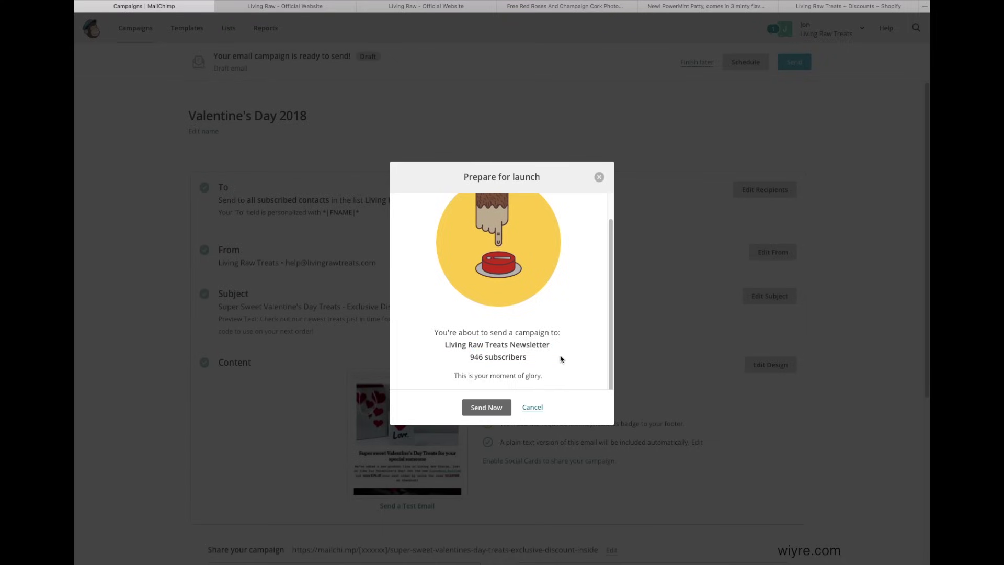
pyautogui.scroll(1, 433, 280)
pyautogui.scroll(-1, 523, 277)
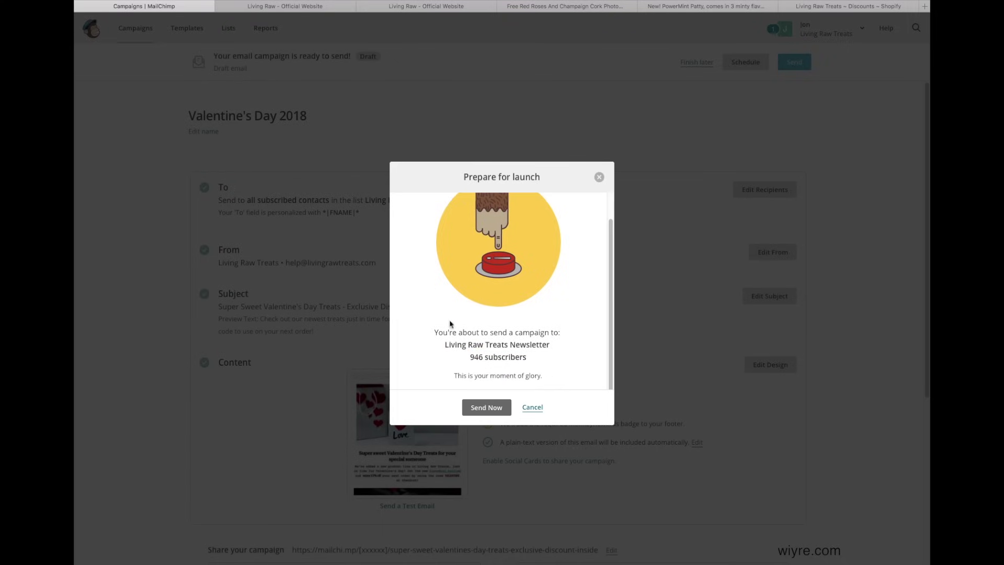
pyautogui.click(487, 409)
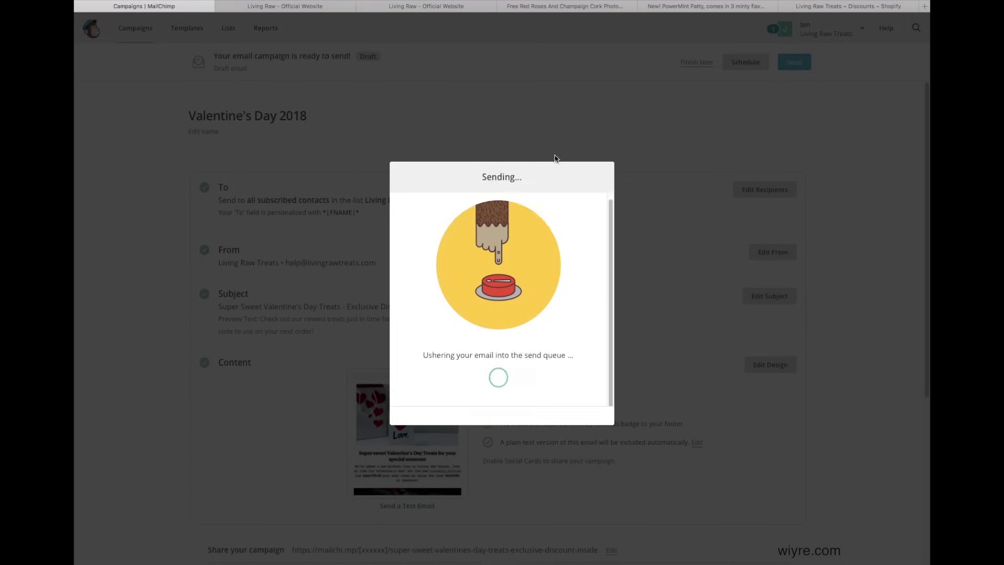